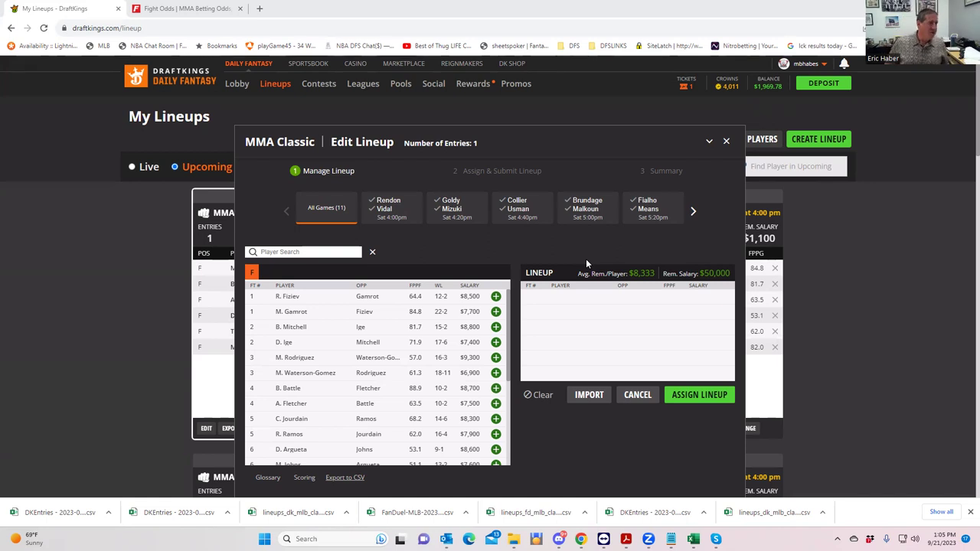
Step: On FightOdds, examine the round-total, distance and method-of-victory odds for the Tim Means vs. Andre Fialho fight
{"action": "left_click", "coordinate": [188, 9]}
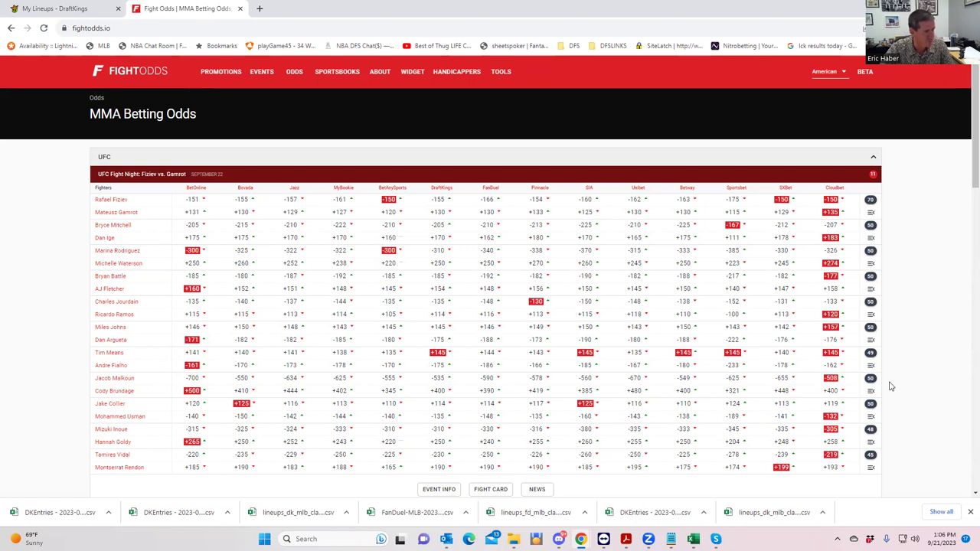
{"action": "left_click", "coordinate": [870, 352]}
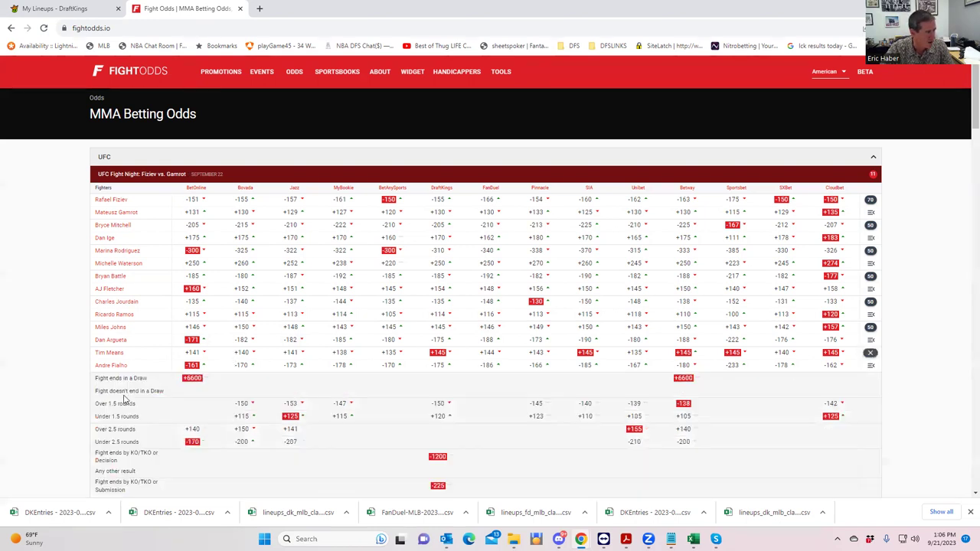
{"action": "scroll", "coordinate": [246, 438], "scroll_direction": "down", "scroll_amount": 2}
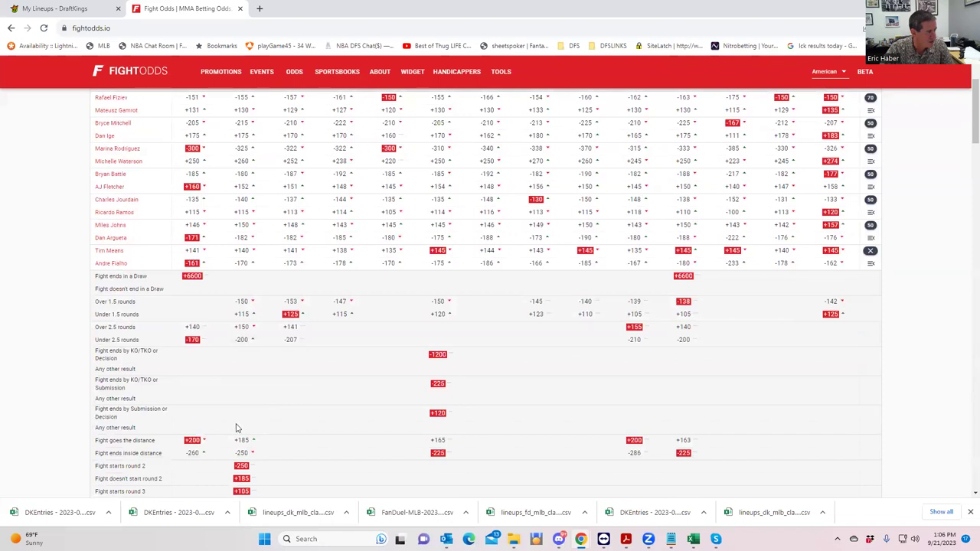
{"action": "scroll", "coordinate": [299, 444], "scroll_direction": "down", "scroll_amount": 2}
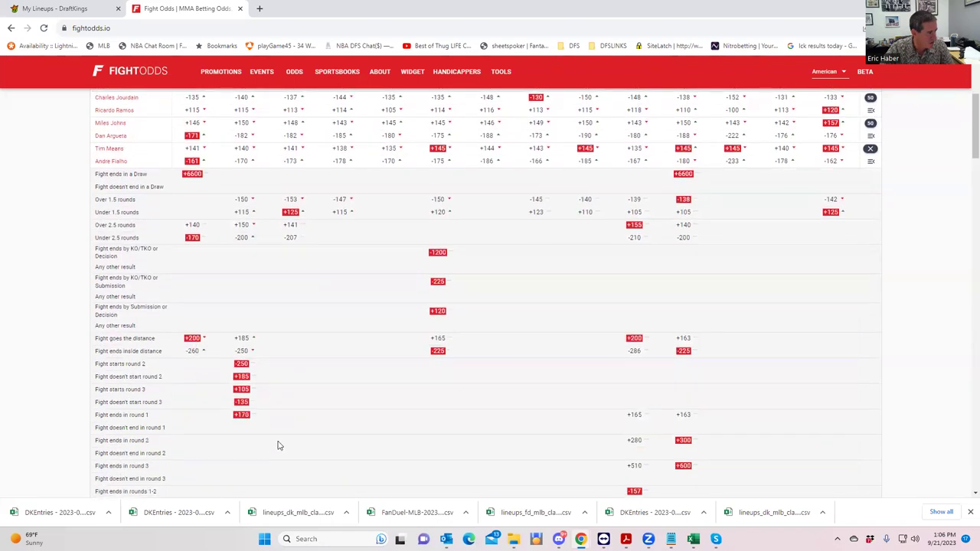
{"action": "scroll", "coordinate": [280, 446], "scroll_direction": "down", "scroll_amount": 2}
{"action": "scroll", "coordinate": [279, 445], "scroll_direction": "down", "scroll_amount": 1}
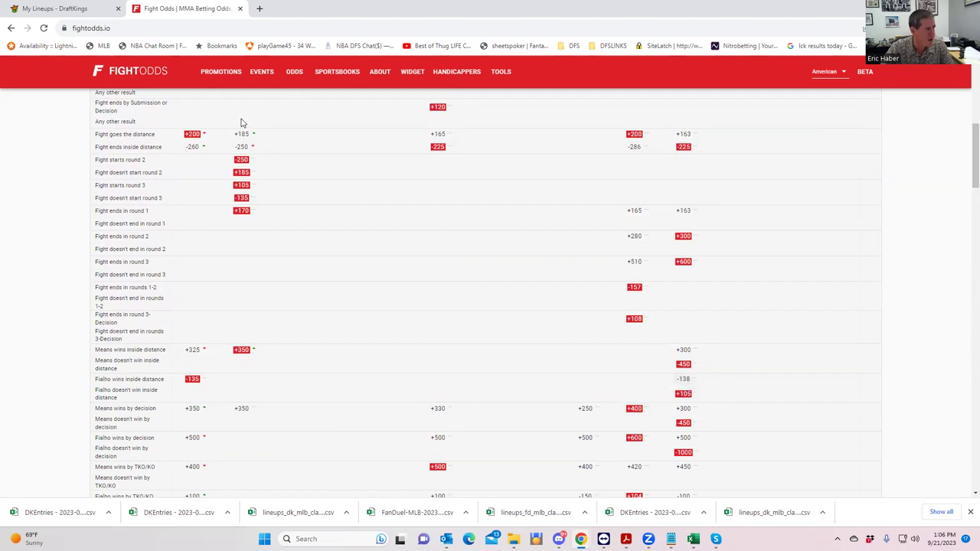
{"action": "scroll", "coordinate": [465, 248], "scroll_direction": "up", "scroll_amount": 3}
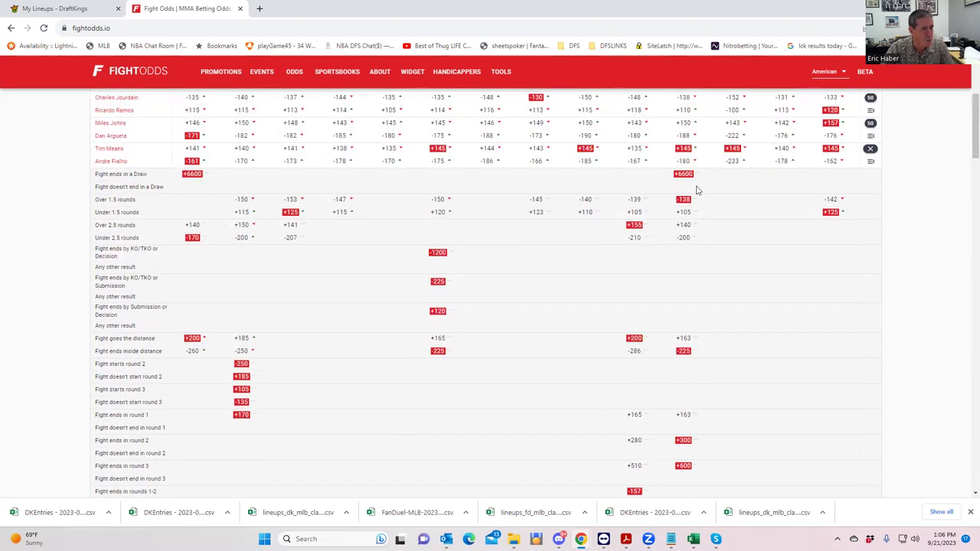
{"action": "left_click", "coordinate": [870, 148]}
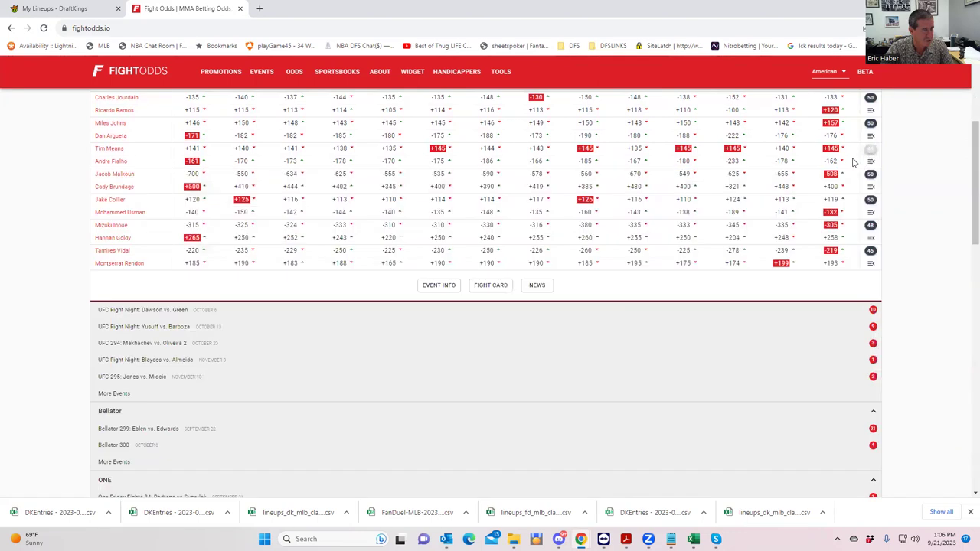
Step: Return to the DraftKings MMA Classic lineup and add A. Fialho as the first fighter
{"action": "left_click", "coordinate": [79, 11]}
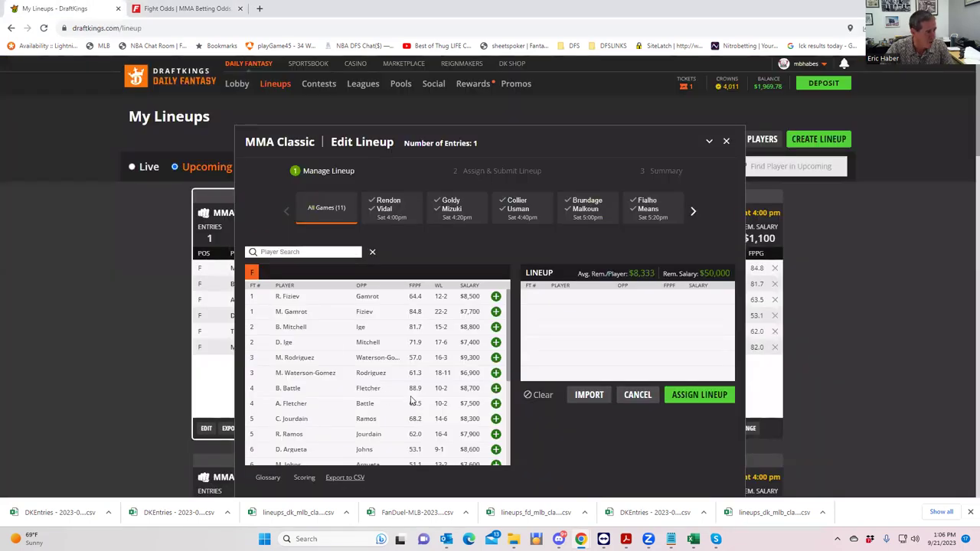
{"action": "scroll", "coordinate": [503, 368], "scroll_direction": "down", "scroll_amount": 2}
{"action": "left_click", "coordinate": [496, 421]}
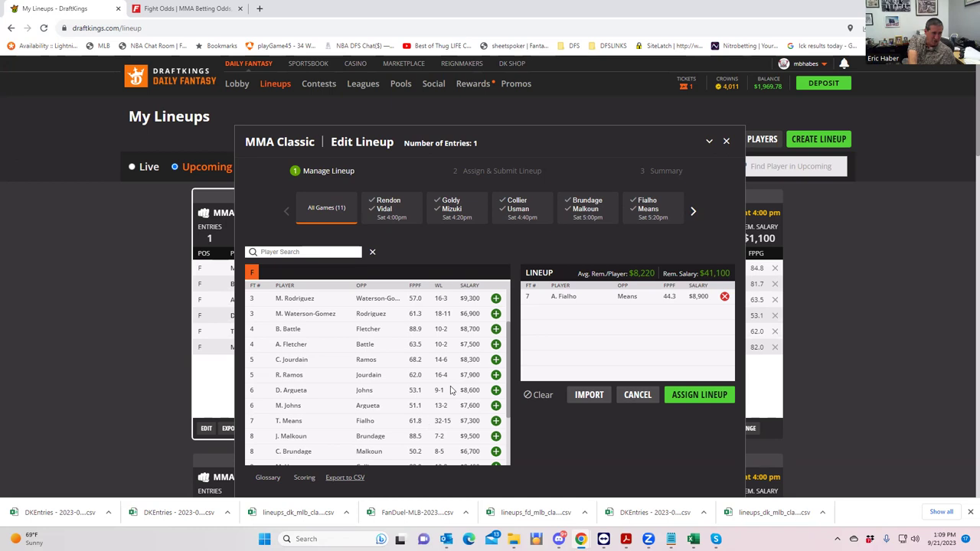
Step: Look over the remaining fighters' salaries, and examine the Tamires Vidal vs. Montserrat Rendon prop odds on FightOdds
{"action": "scroll", "coordinate": [508, 345], "scroll_direction": "up", "scroll_amount": 1}
{"action": "scroll", "coordinate": [490, 368], "scroll_direction": "down", "scroll_amount": 4}
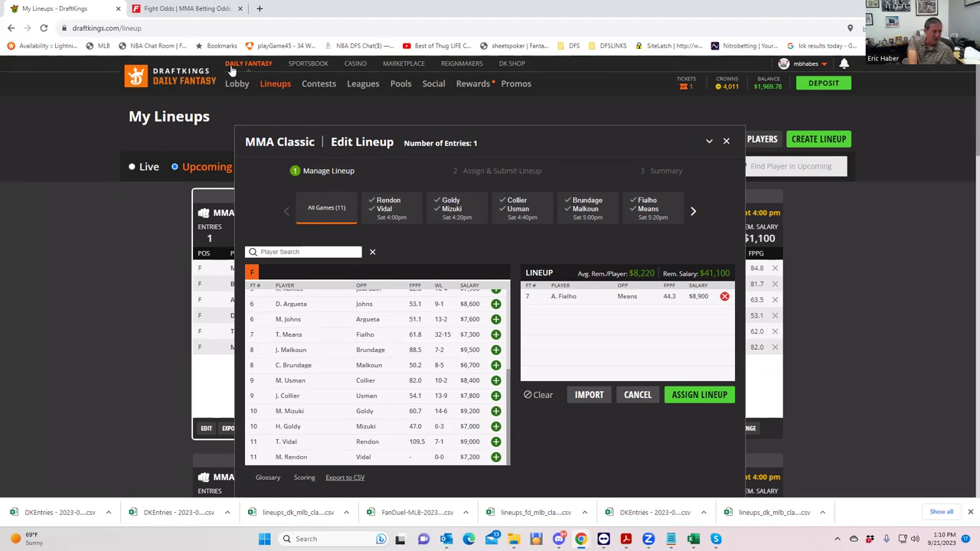
{"action": "left_click", "coordinate": [183, 9]}
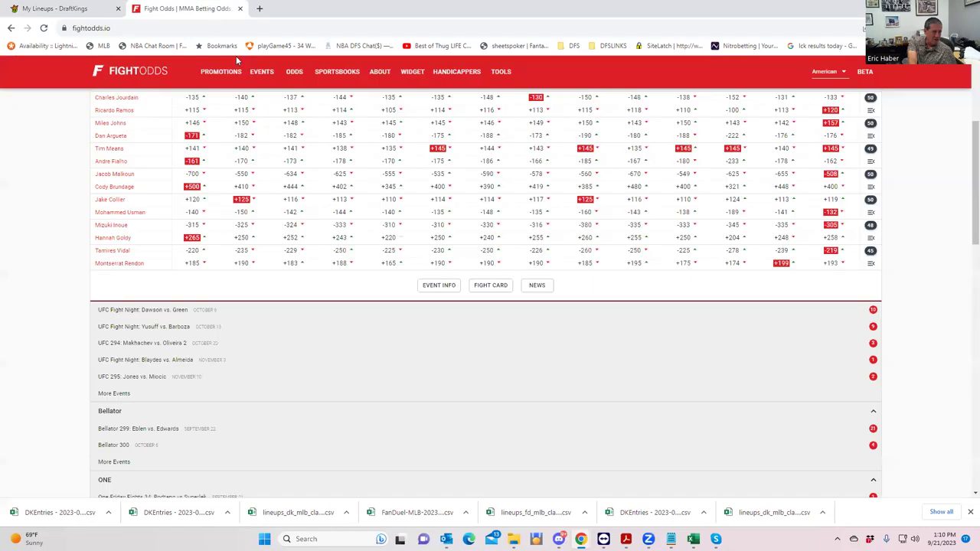
{"action": "left_click", "coordinate": [870, 252]}
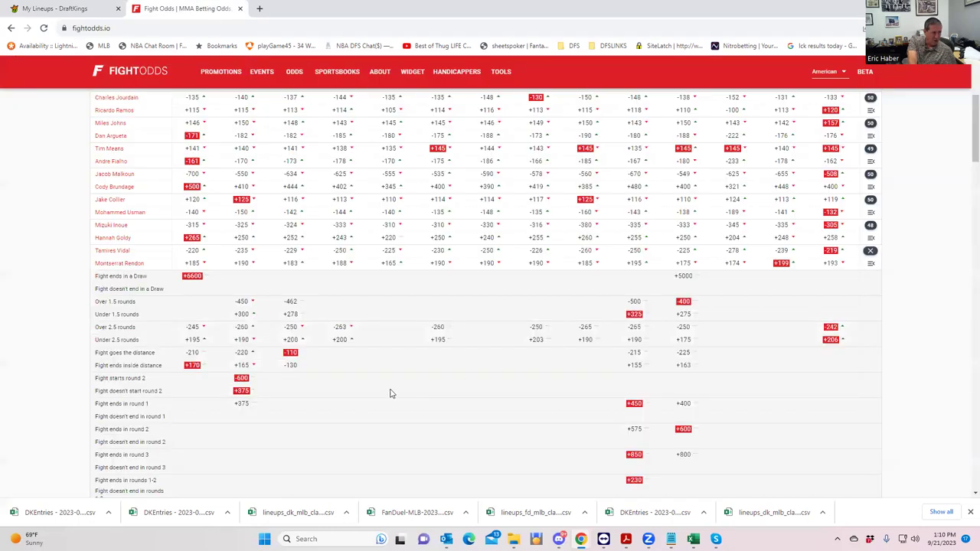
{"action": "scroll", "coordinate": [390, 393], "scroll_direction": "down", "scroll_amount": 2}
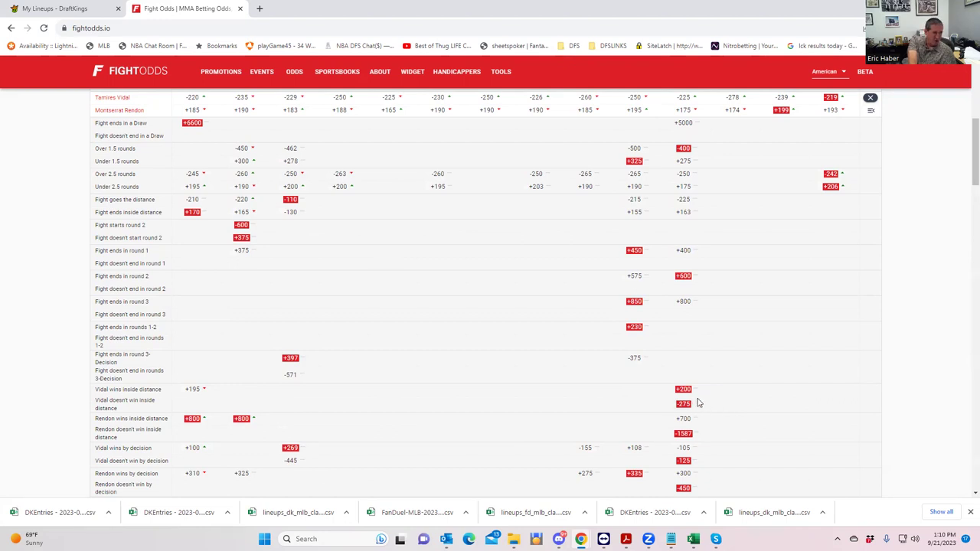
{"action": "scroll", "coordinate": [738, 398], "scroll_direction": "up", "scroll_amount": 3}
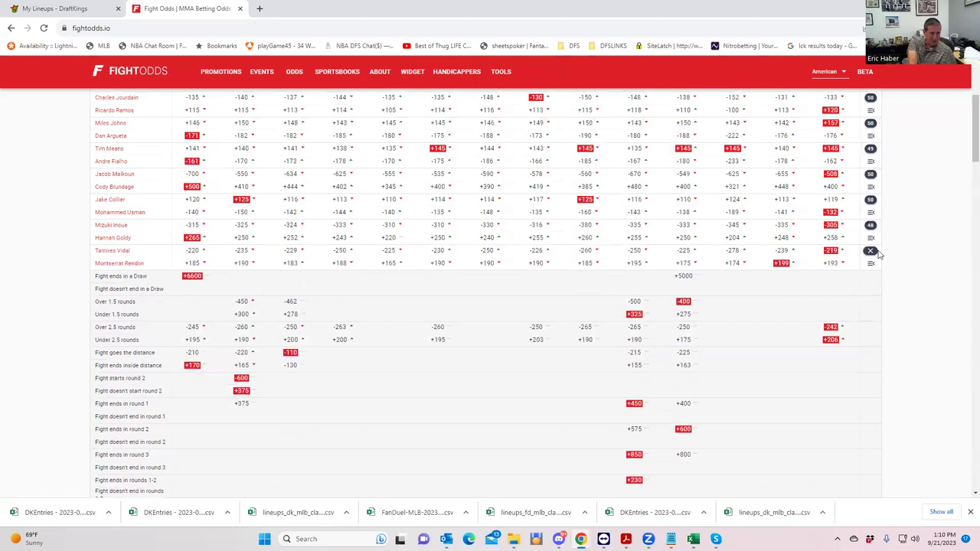
{"action": "left_click", "coordinate": [870, 251]}
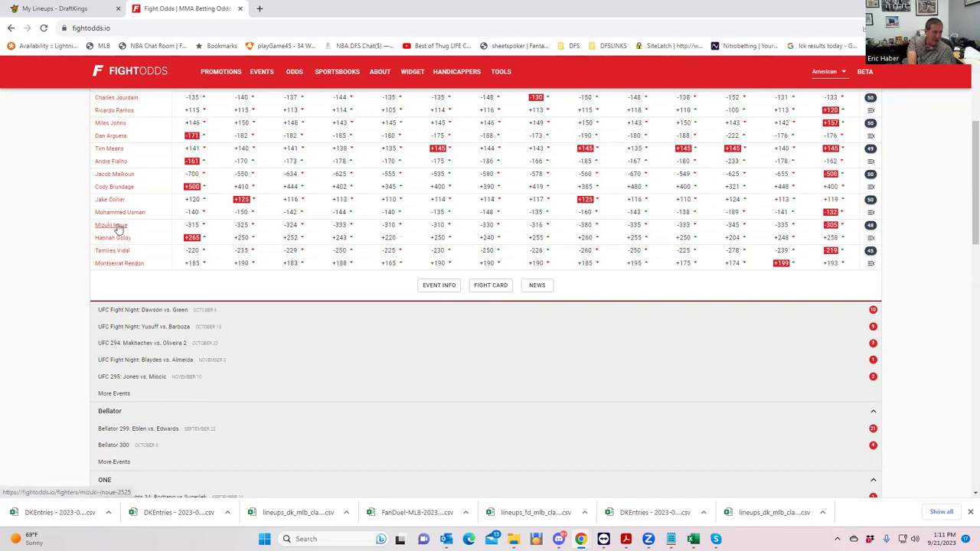
Step: Examine the distance and inside-distance win odds for the Mizuki Inoue vs. Hannah Goldy fight
{"action": "left_click", "coordinate": [872, 228]}
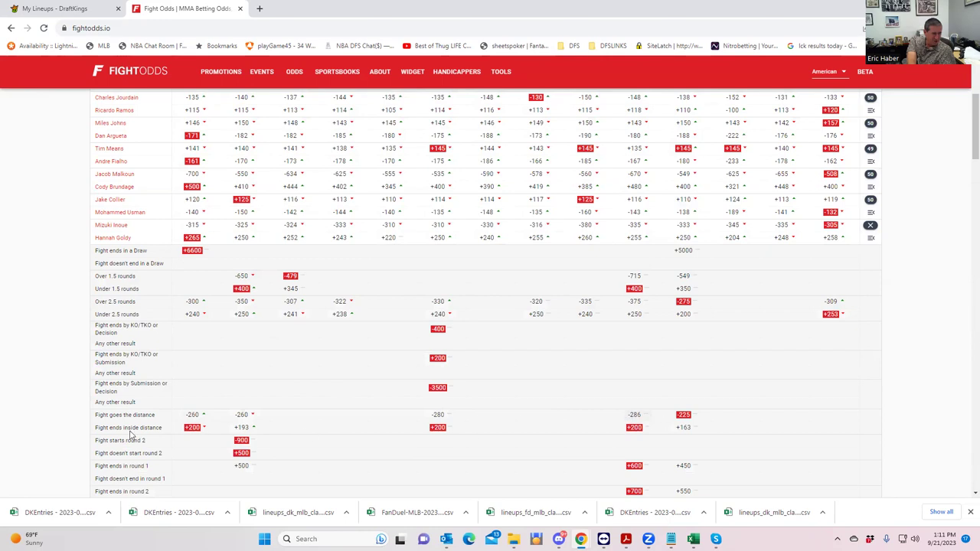
{"action": "scroll", "coordinate": [366, 431], "scroll_direction": "down", "scroll_amount": 2}
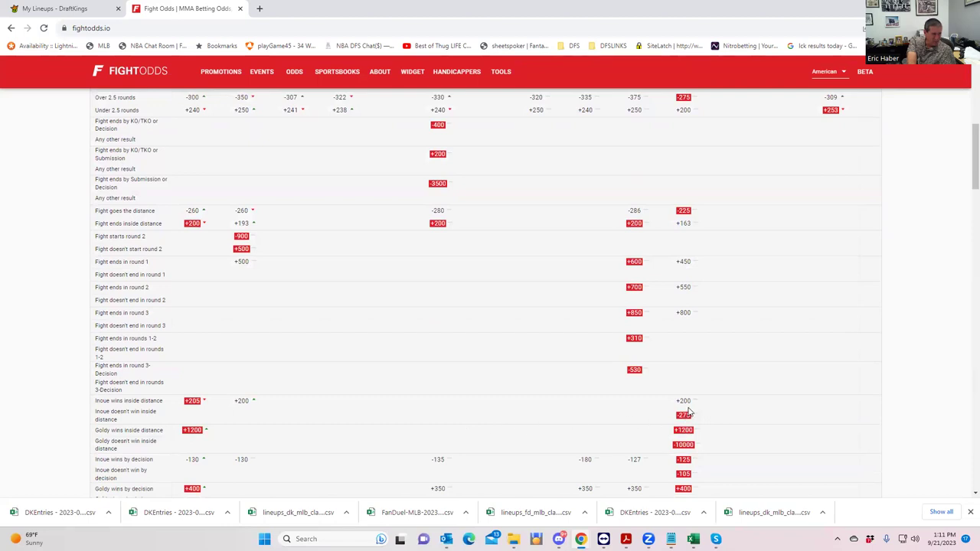
{"action": "scroll", "coordinate": [699, 404], "scroll_direction": "up", "scroll_amount": 2}
{"action": "scroll", "coordinate": [701, 404], "scroll_direction": "up", "scroll_amount": 2}
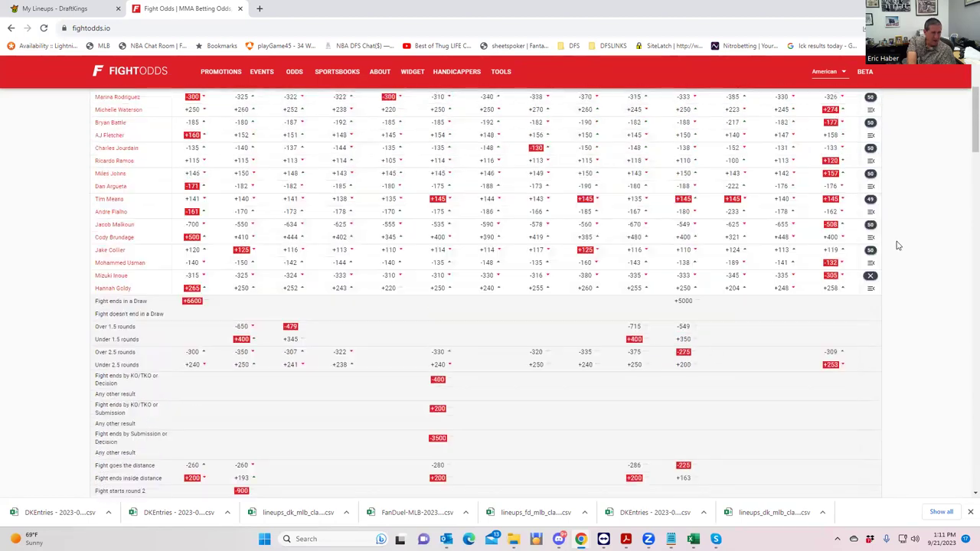
{"action": "left_click", "coordinate": [871, 278]}
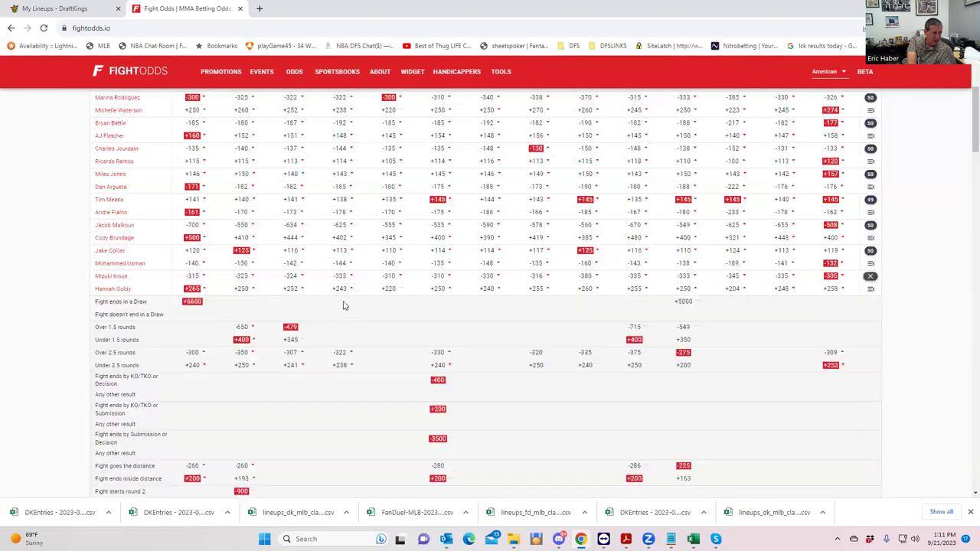
{"action": "left_click", "coordinate": [871, 277]}
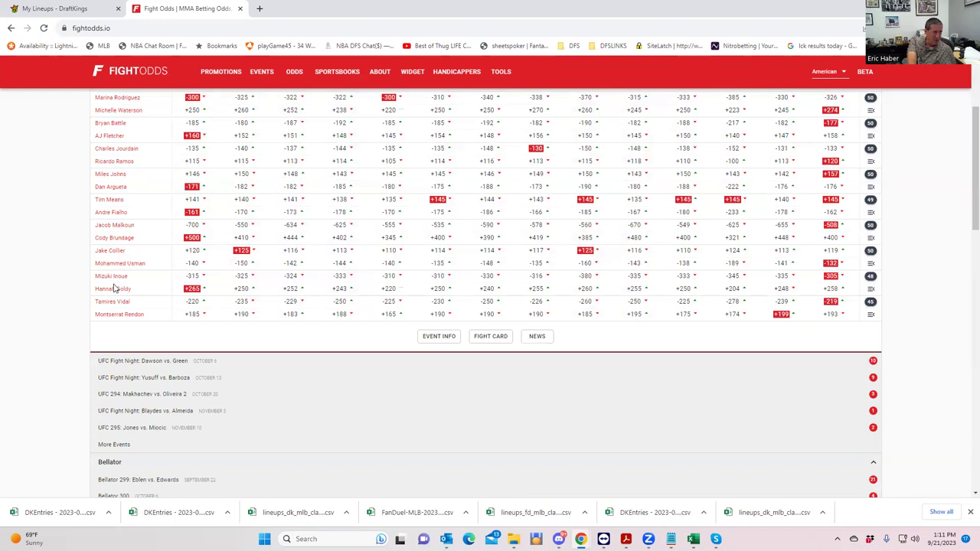
Step: Check the fighter salaries on DraftKings, and review the Inoue vs. Goldy prop odds on FightOdds again
{"action": "left_click", "coordinate": [80, 14]}
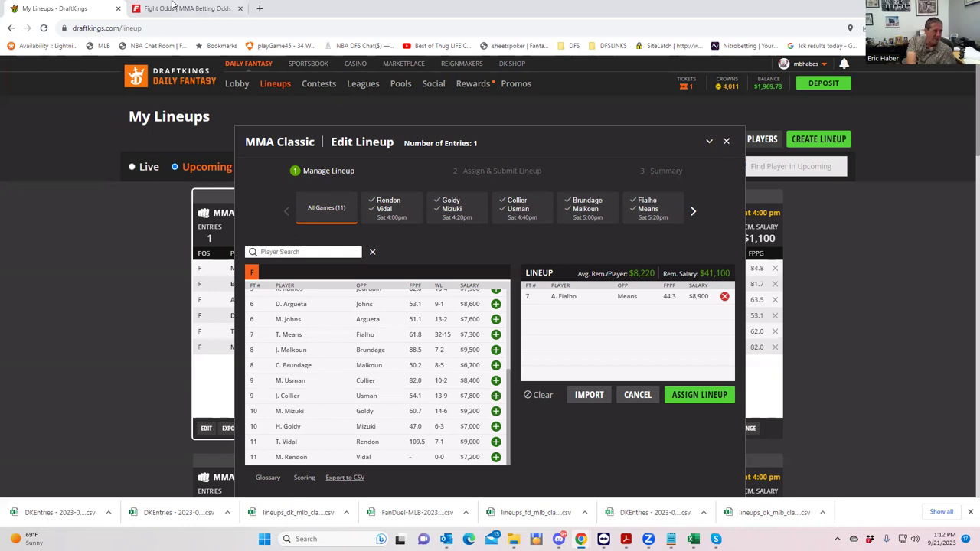
{"action": "left_click", "coordinate": [174, 8]}
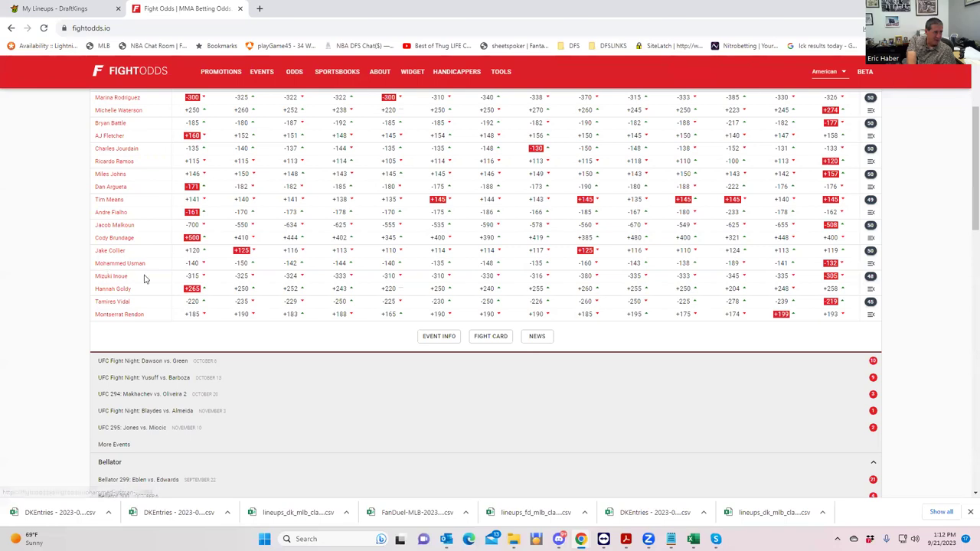
{"action": "left_click", "coordinate": [870, 276]}
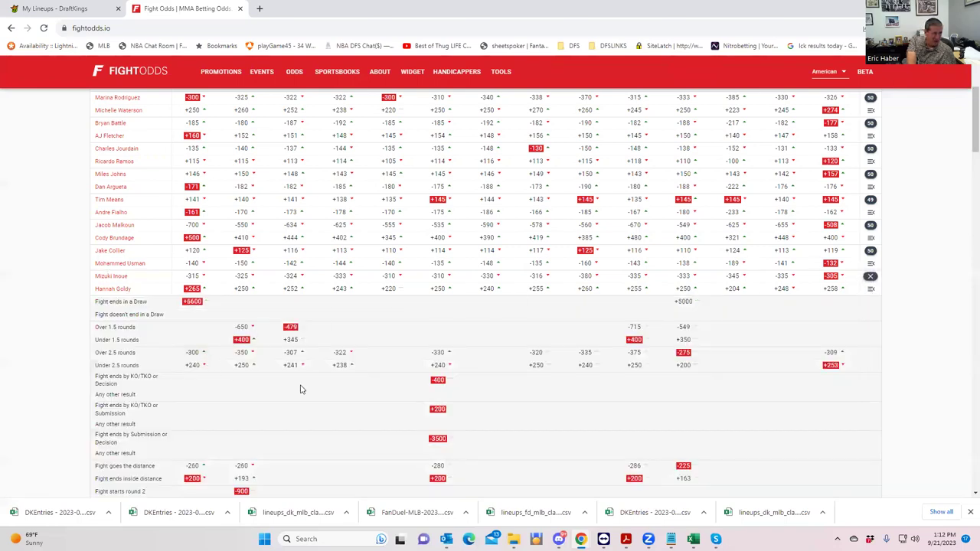
{"action": "scroll", "coordinate": [360, 405], "scroll_direction": "down", "scroll_amount": 2}
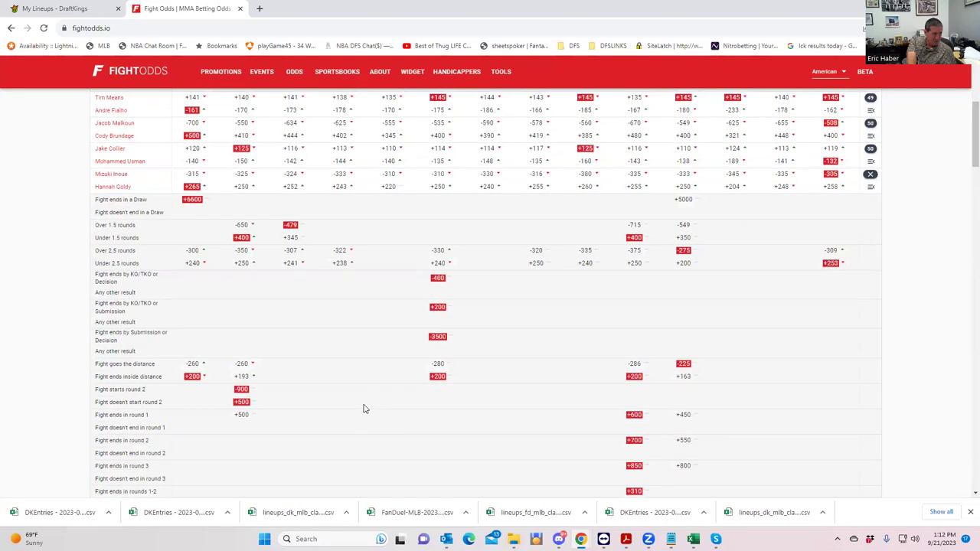
{"action": "scroll", "coordinate": [639, 440], "scroll_direction": "down", "scroll_amount": 2}
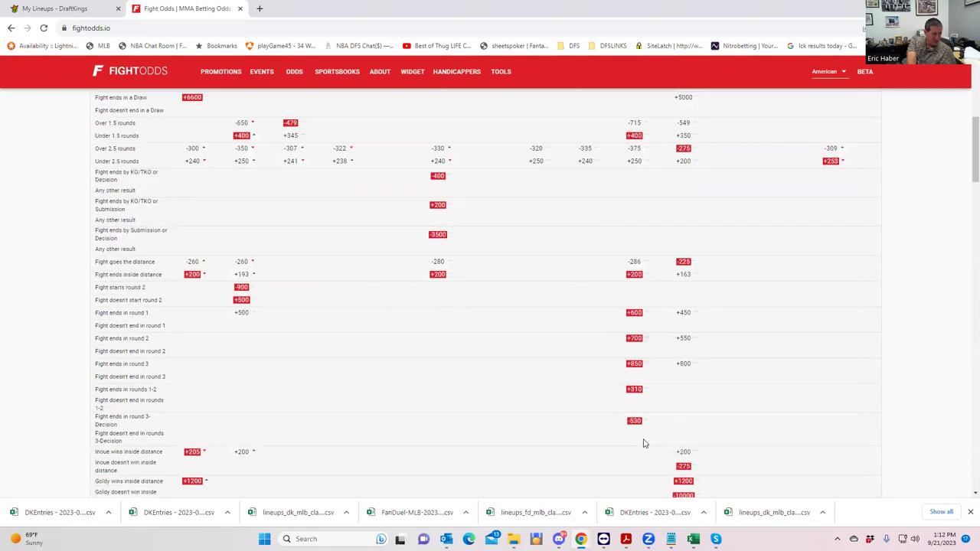
{"action": "scroll", "coordinate": [684, 452], "scroll_direction": "down", "scroll_amount": 1}
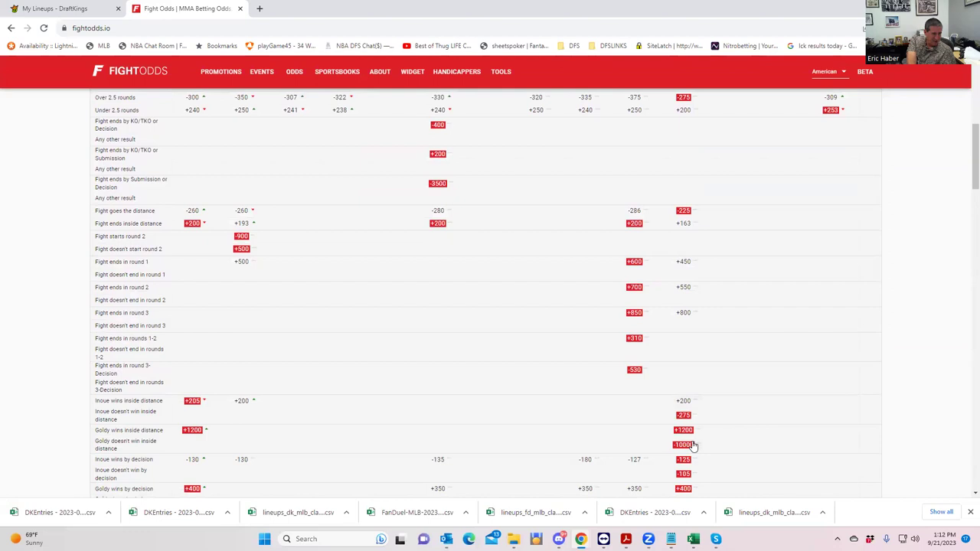
{"action": "scroll", "coordinate": [693, 445], "scroll_direction": "up", "scroll_amount": 7}
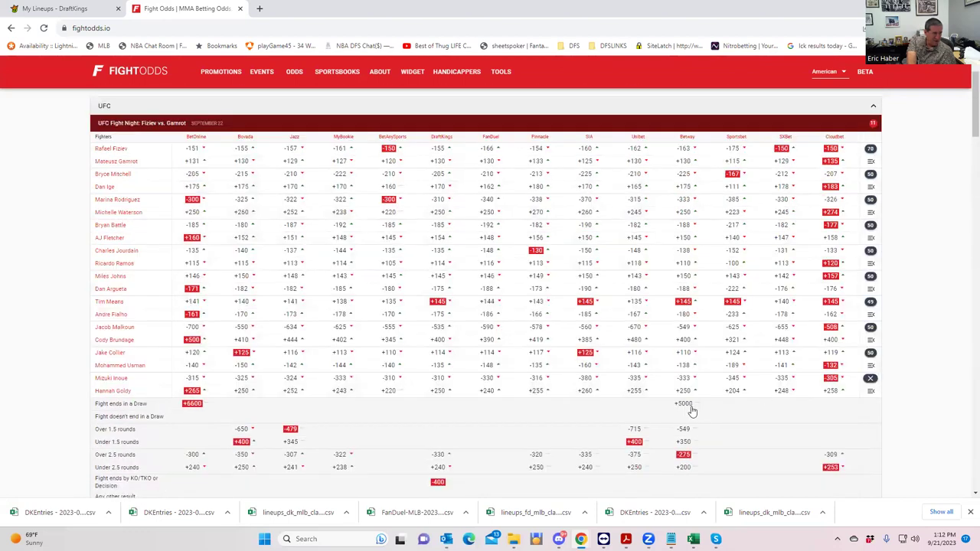
{"action": "left_click", "coordinate": [871, 378]}
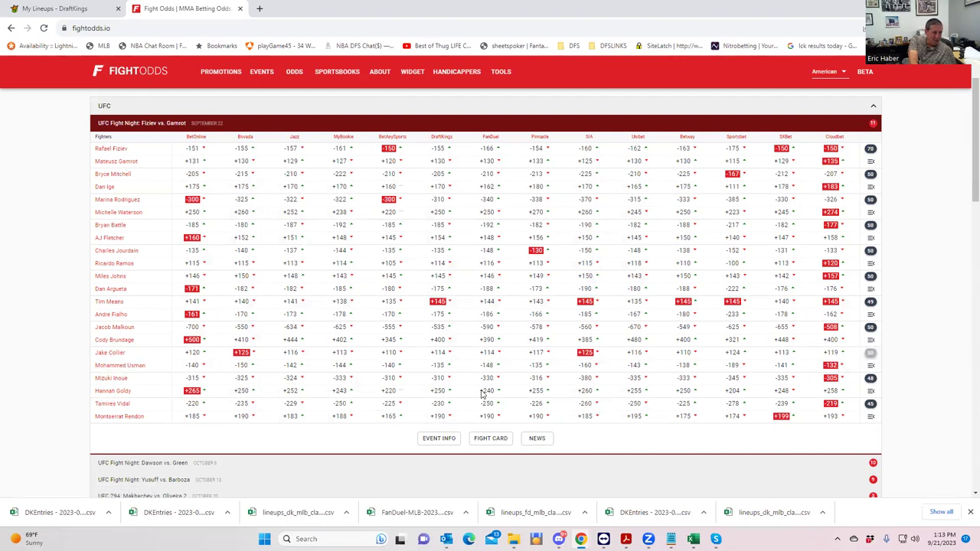
Step: Examine the round-total, distance and win-method odds for the Jake Collier vs. Mohammed Usman fight
{"action": "left_click", "coordinate": [870, 353]}
{"action": "scroll", "coordinate": [440, 425], "scroll_direction": "down", "scroll_amount": 3}
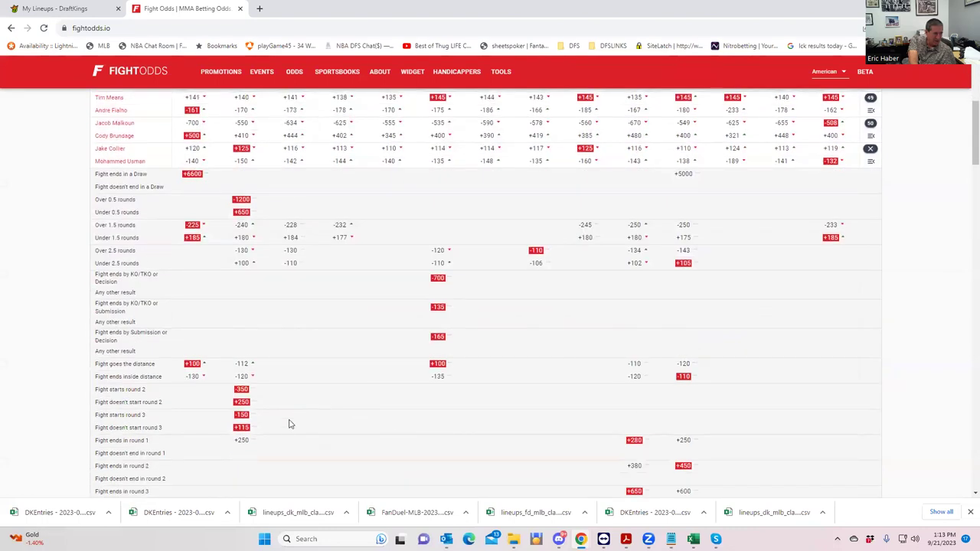
{"action": "scroll", "coordinate": [291, 428], "scroll_direction": "down", "scroll_amount": 3}
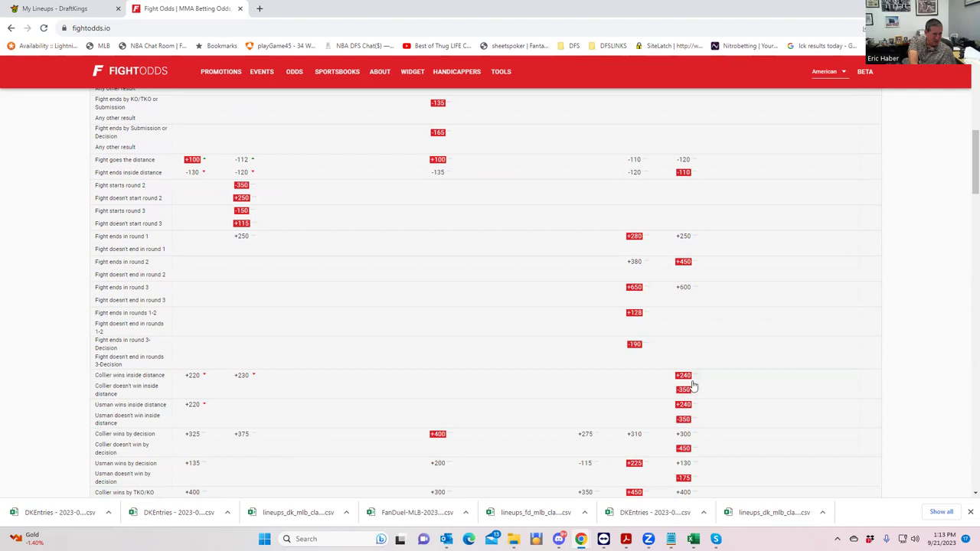
{"action": "scroll", "coordinate": [745, 362], "scroll_direction": "up", "scroll_amount": 4}
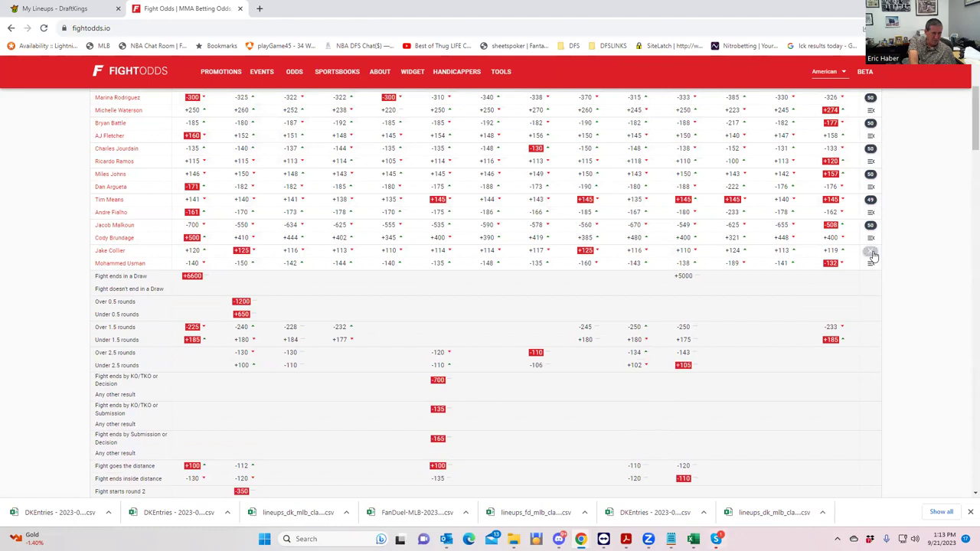
{"action": "left_click", "coordinate": [870, 251]}
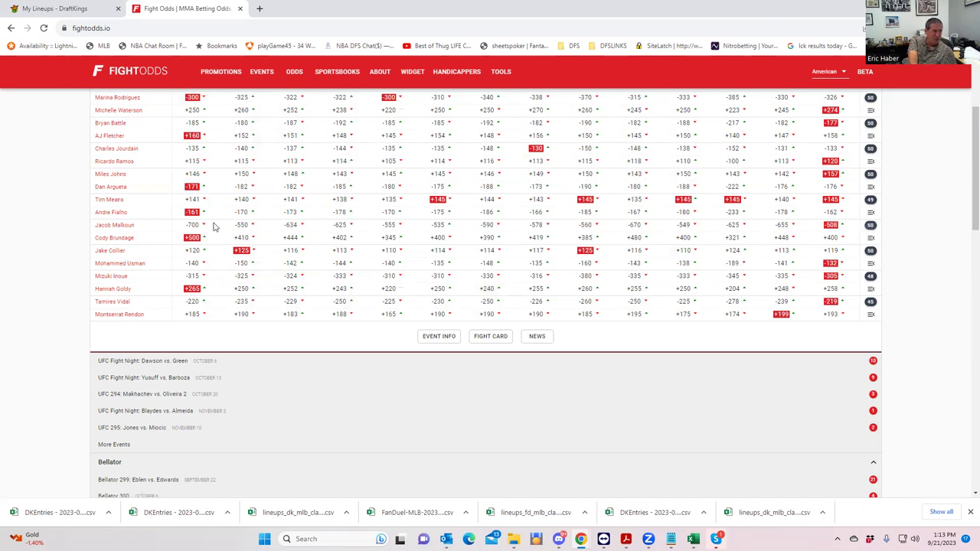
Step: Return to the DraftKings lineup and review J. Malkoun's fight log and career stats
{"action": "left_click", "coordinate": [80, 9]}
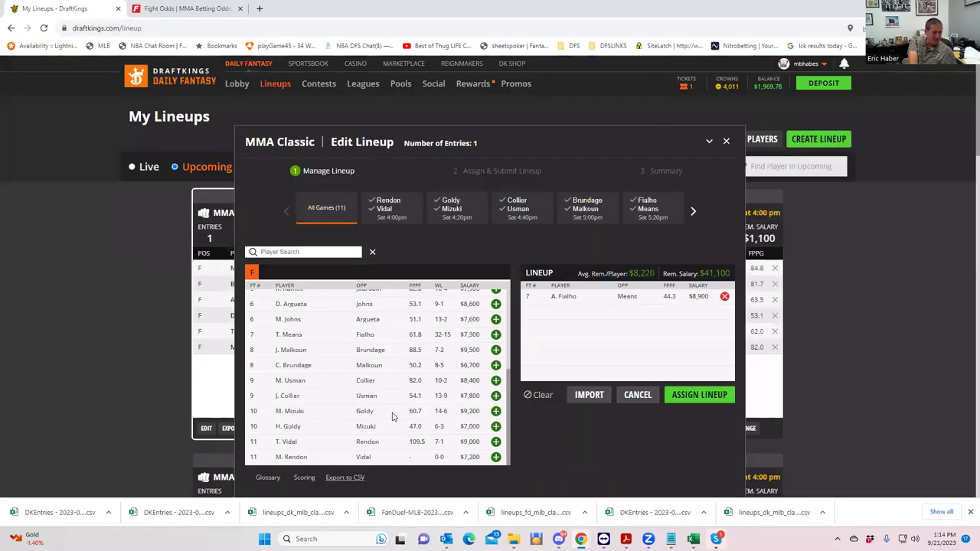
{"action": "left_click", "coordinate": [292, 351]}
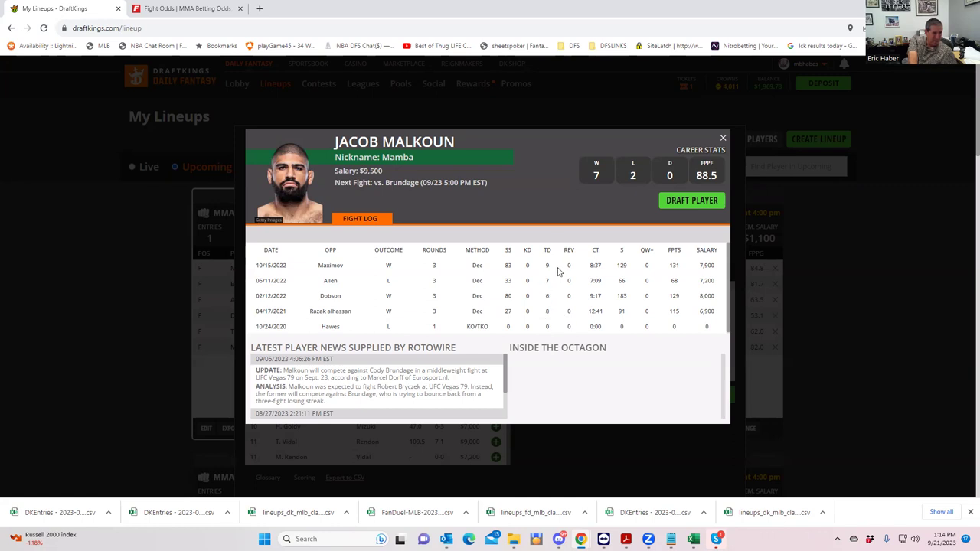
{"action": "left_click", "coordinate": [724, 141]}
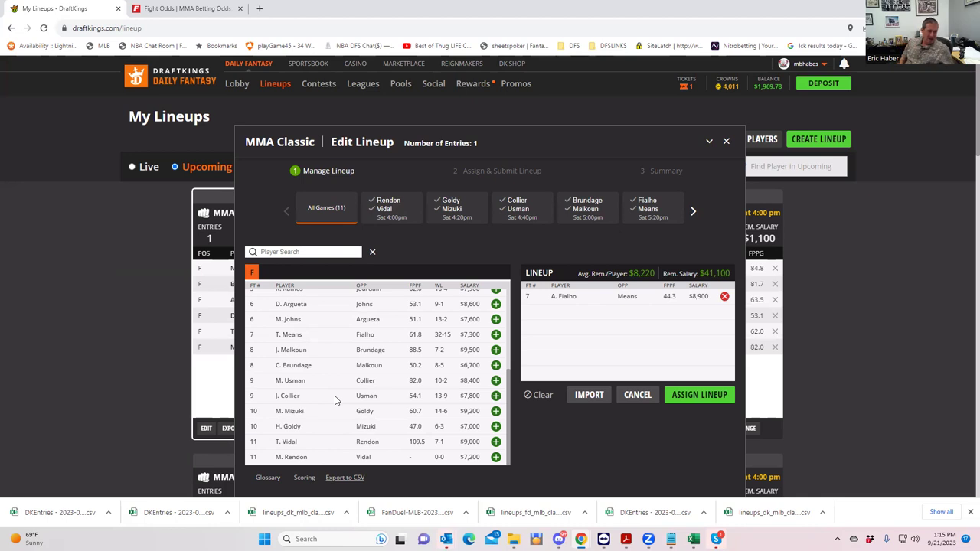
Step: Add J. Malkoun to the lineup, and review T. Means's fight log and career stats
{"action": "left_click", "coordinate": [496, 350]}
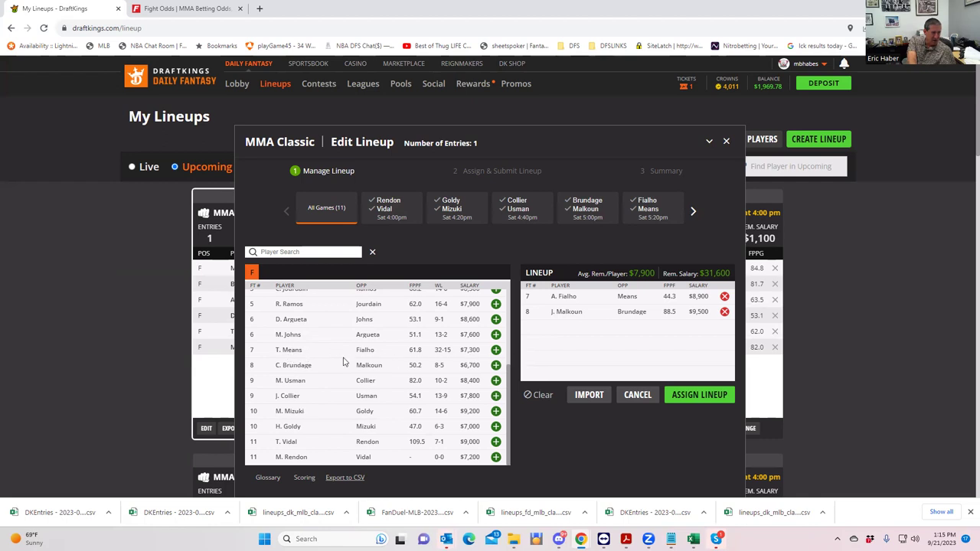
{"action": "left_click", "coordinate": [287, 353]}
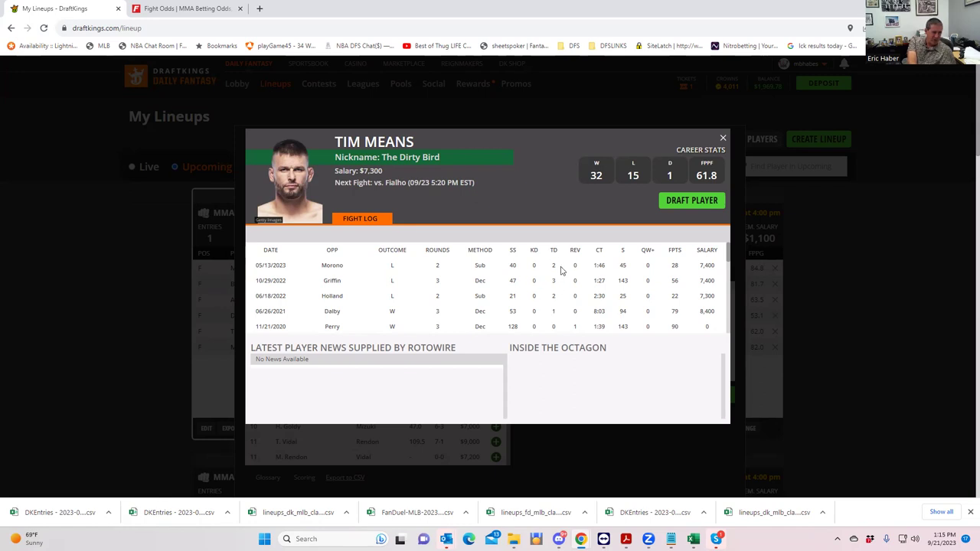
{"action": "scroll", "coordinate": [565, 306], "scroll_direction": "down", "scroll_amount": 3}
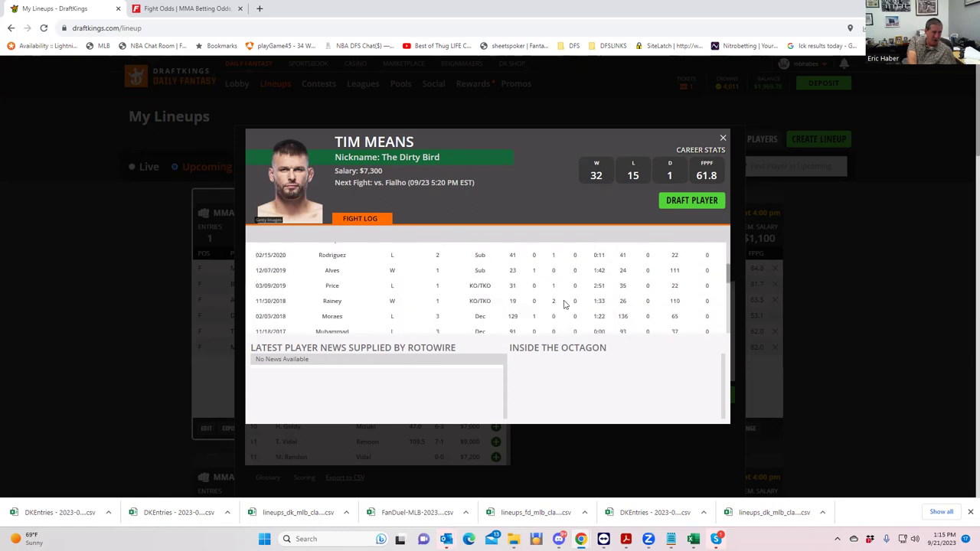
{"action": "scroll", "coordinate": [564, 304], "scroll_direction": "up", "scroll_amount": 5}
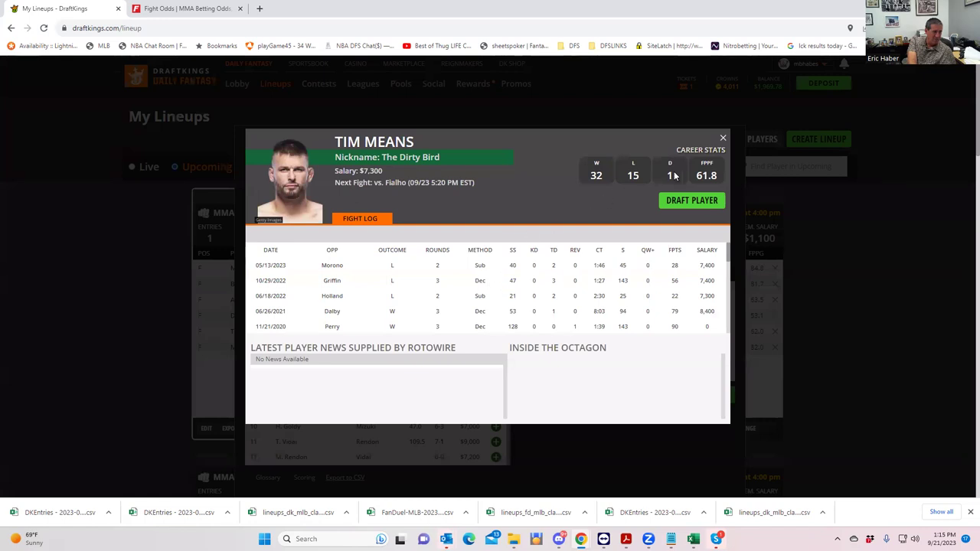
{"action": "left_click", "coordinate": [722, 139]}
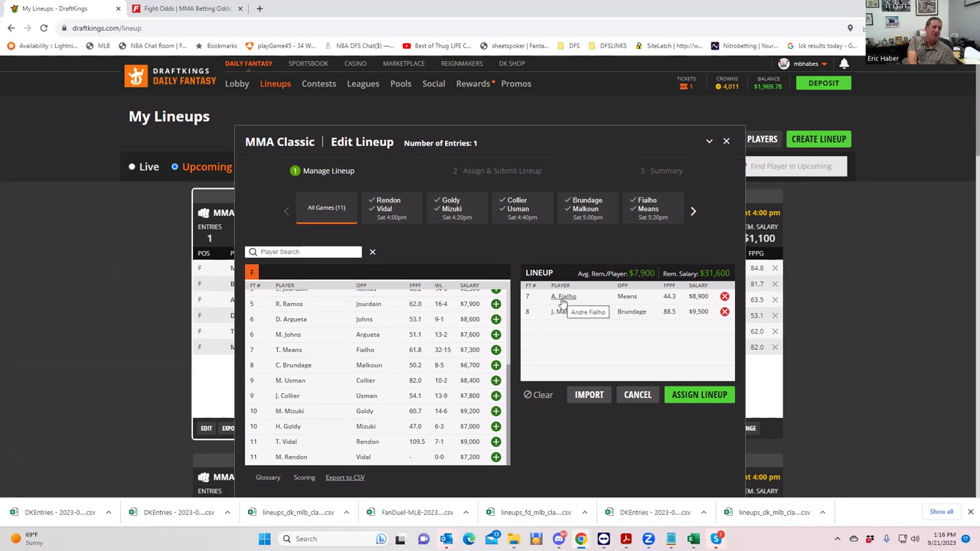
Step: Try T. Means in the lineup and take him out again, and review D. Argueta's fight log
{"action": "left_click", "coordinate": [496, 350]}
{"action": "left_click", "coordinate": [724, 328]}
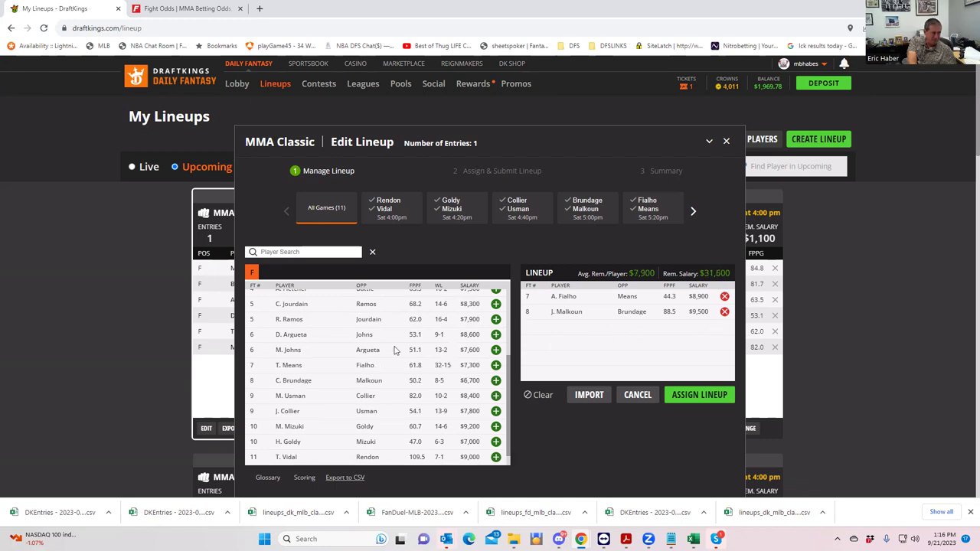
{"action": "left_click", "coordinate": [300, 338]}
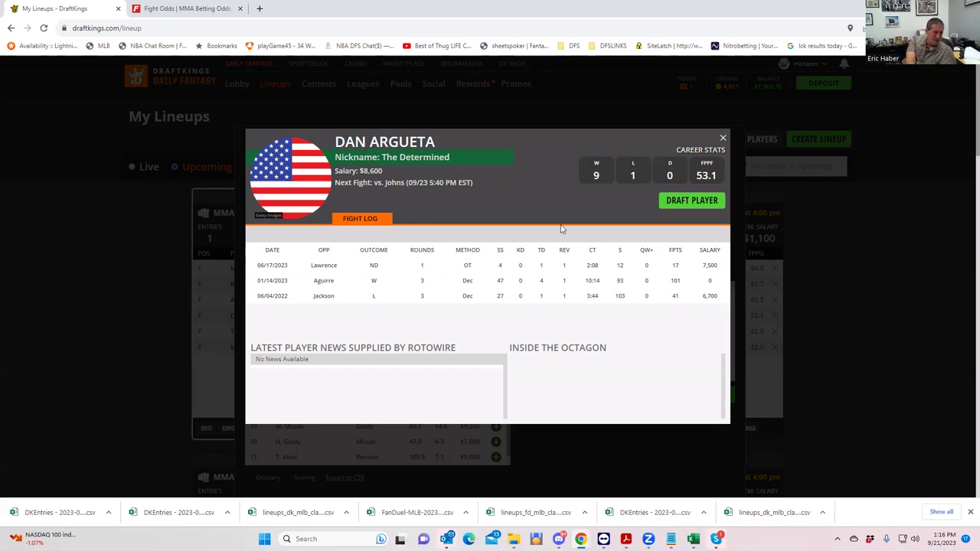
{"action": "left_click", "coordinate": [722, 138]}
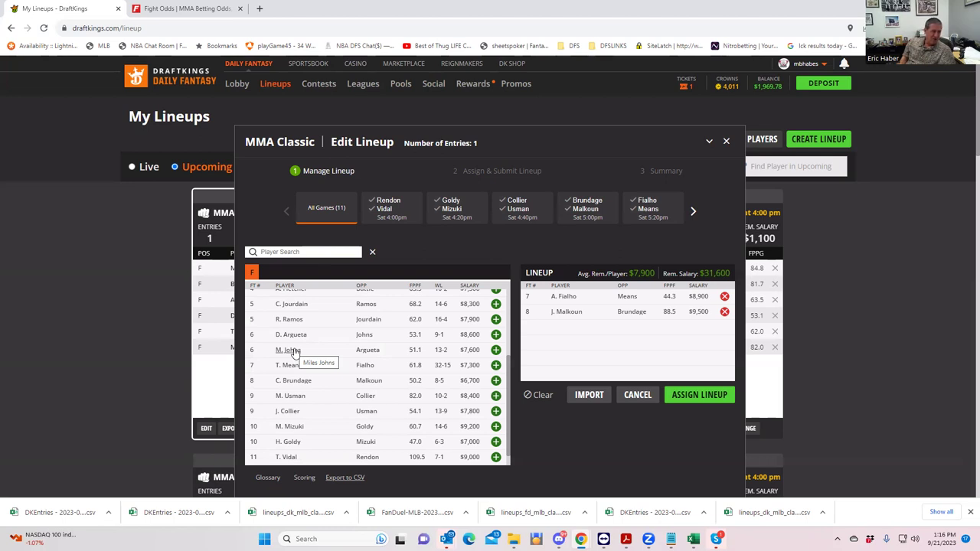
Step: Switch to FightOdds and examine the round-total, distance and win-method odds for the Miles Johns vs. Dan Argueta fight
{"action": "left_click", "coordinate": [205, 11]}
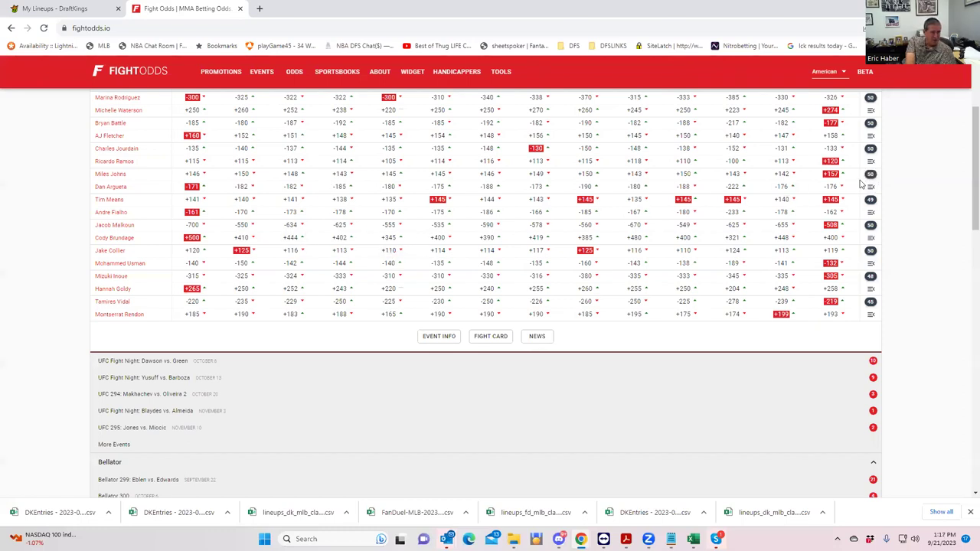
{"action": "left_click", "coordinate": [871, 174]}
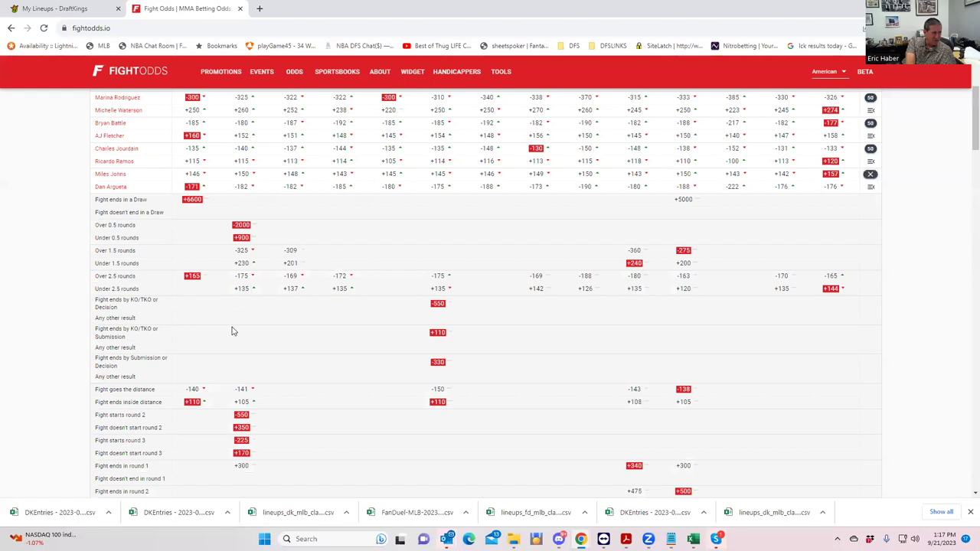
{"action": "scroll", "coordinate": [236, 353], "scroll_direction": "down", "scroll_amount": 2}
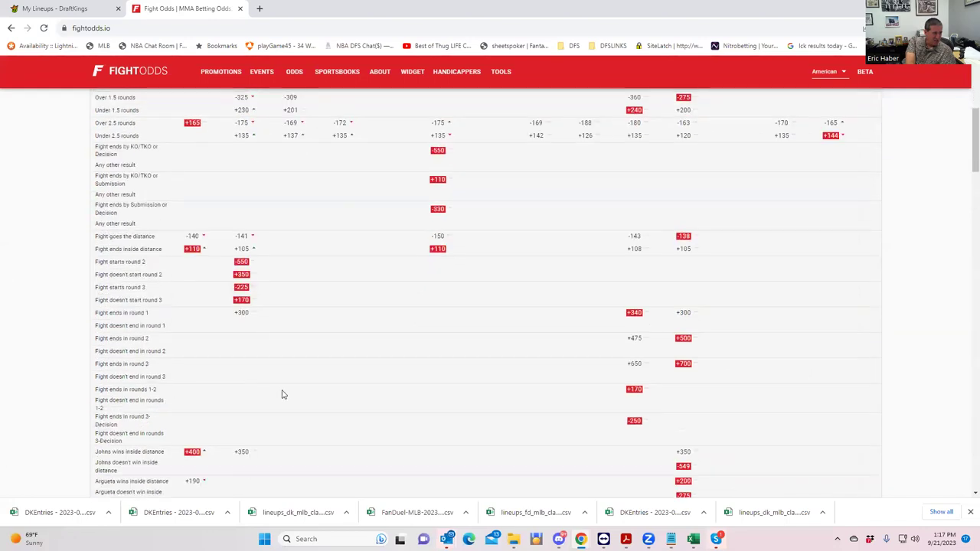
{"action": "scroll", "coordinate": [375, 385], "scroll_direction": "down", "scroll_amount": 2}
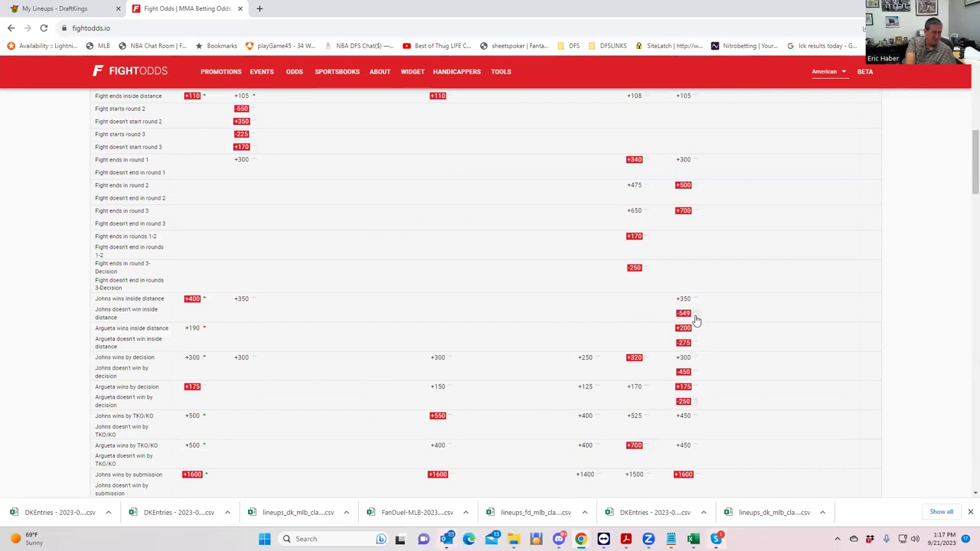
{"action": "scroll", "coordinate": [694, 322], "scroll_direction": "up", "scroll_amount": 3}
{"action": "scroll", "coordinate": [634, 310], "scroll_direction": "up", "scroll_amount": 2}
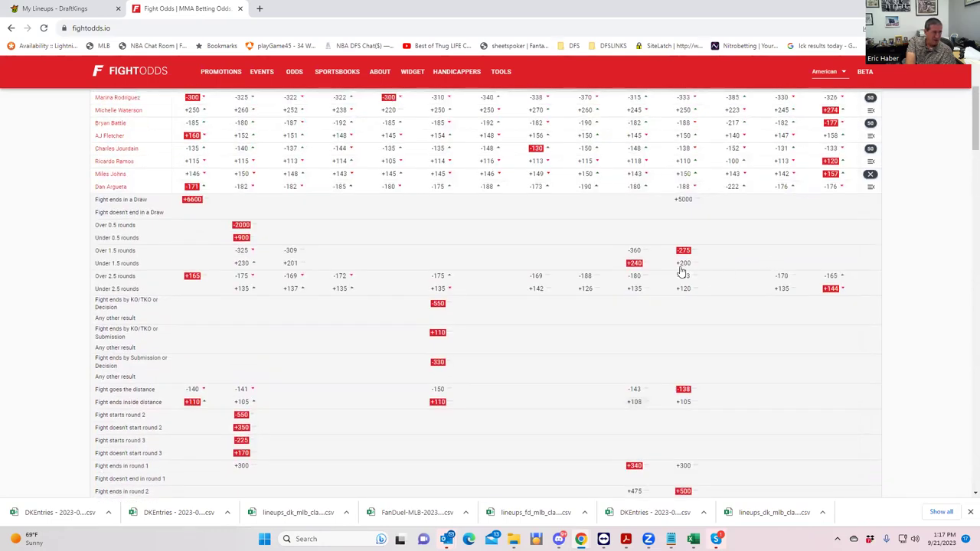
{"action": "scroll", "coordinate": [634, 399], "scroll_direction": "down", "scroll_amount": 4}
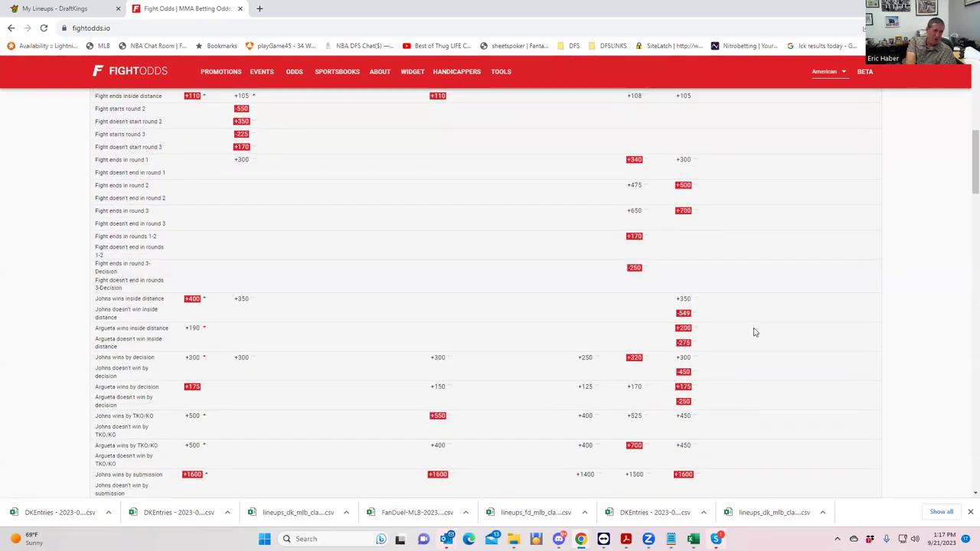
{"action": "scroll", "coordinate": [754, 333], "scroll_direction": "up", "scroll_amount": 4}
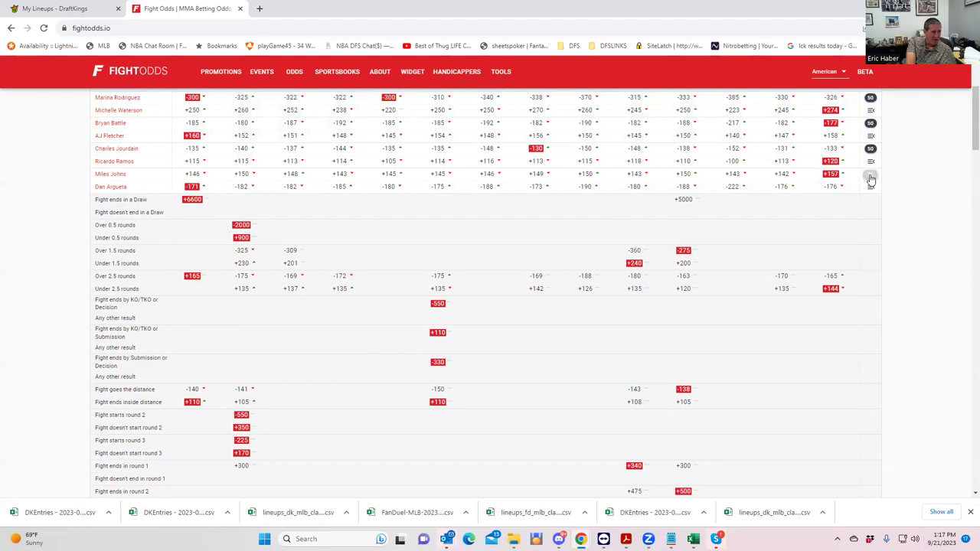
{"action": "left_click", "coordinate": [871, 175]}
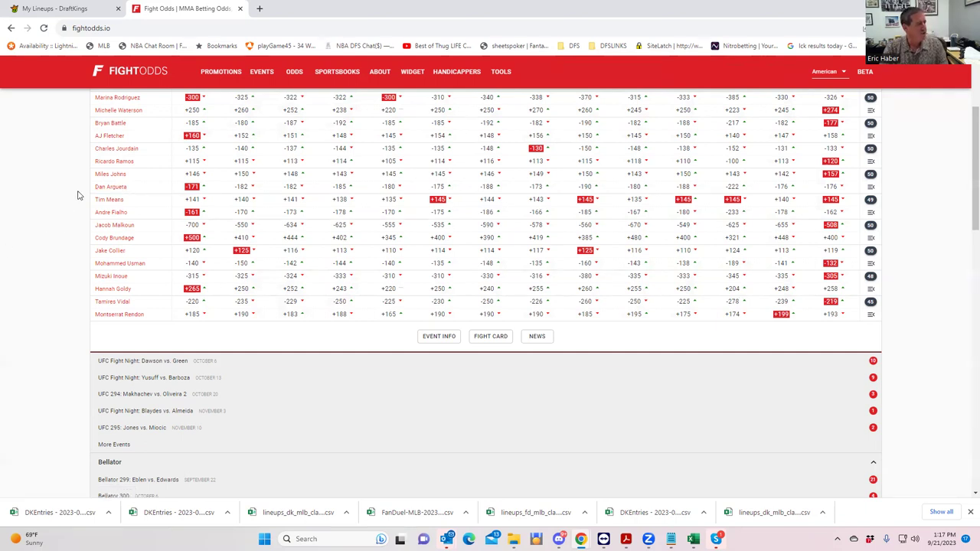
Step: Return to the DraftKings lineup and add D. Argueta
{"action": "left_click", "coordinate": [76, 8]}
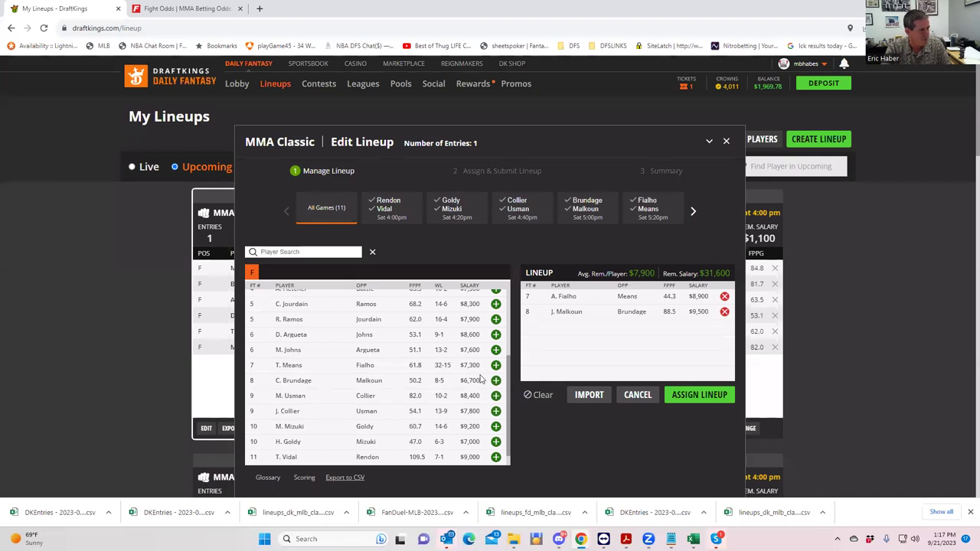
{"action": "left_click", "coordinate": [495, 334]}
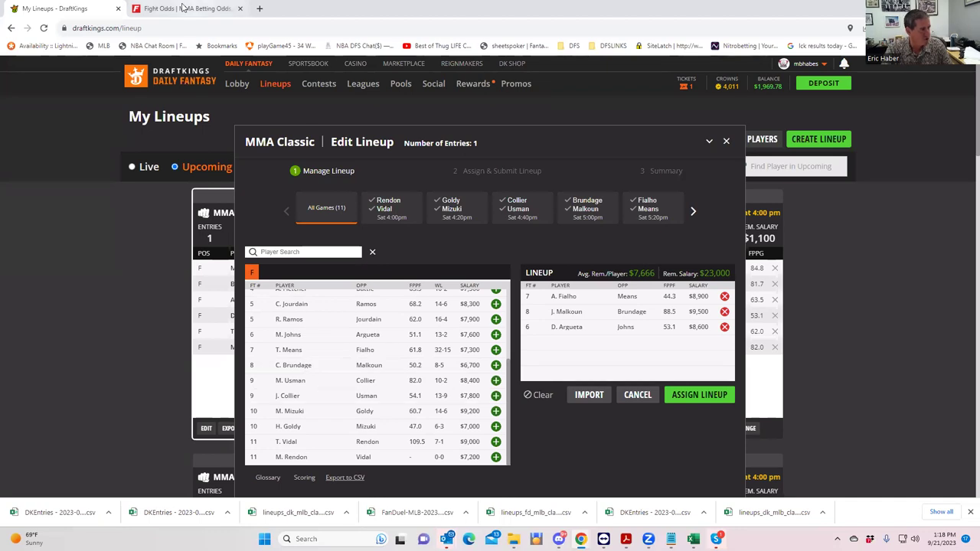
Step: Switch to FightOdds and examine the round-total, distance and inside-distance win odds for the Charles Jourdain vs. Ricardo Ramos fight
{"action": "left_click", "coordinate": [183, 9]}
{"action": "scroll", "coordinate": [503, 322], "scroll_direction": "up", "scroll_amount": 2}
{"action": "scroll", "coordinate": [503, 322], "scroll_direction": "down", "scroll_amount": 1}
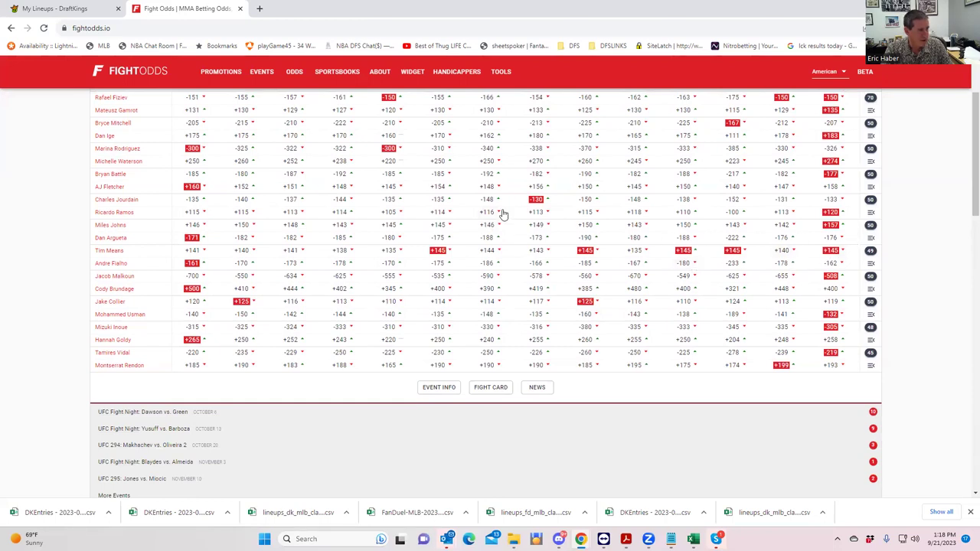
{"action": "left_click", "coordinate": [870, 201]}
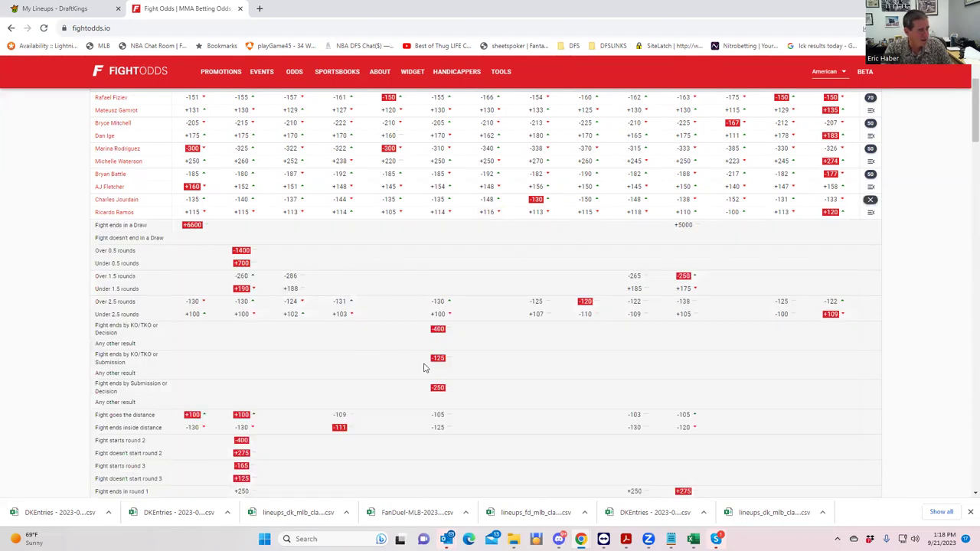
{"action": "scroll", "coordinate": [482, 364], "scroll_direction": "down", "scroll_amount": 1}
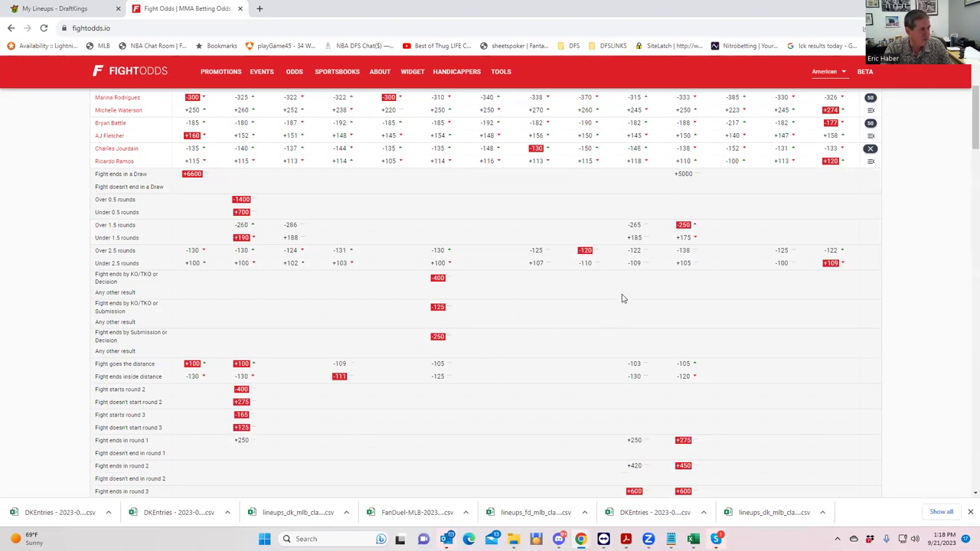
{"action": "scroll", "coordinate": [626, 326], "scroll_direction": "down", "scroll_amount": 3}
{"action": "scroll", "coordinate": [627, 327], "scroll_direction": "down", "scroll_amount": 1}
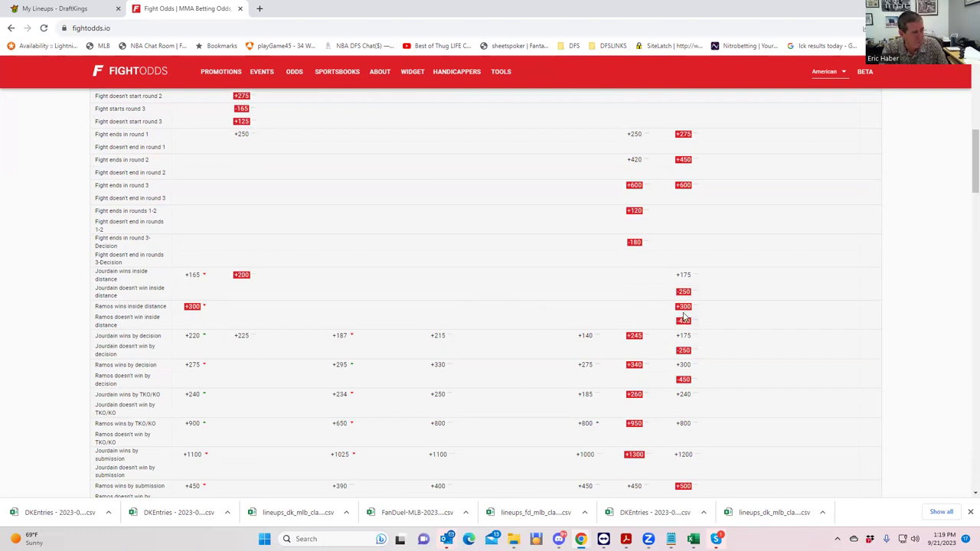
{"action": "left_click_drag", "start_coordinate": [965, 169], "coordinate": [965, 121]}
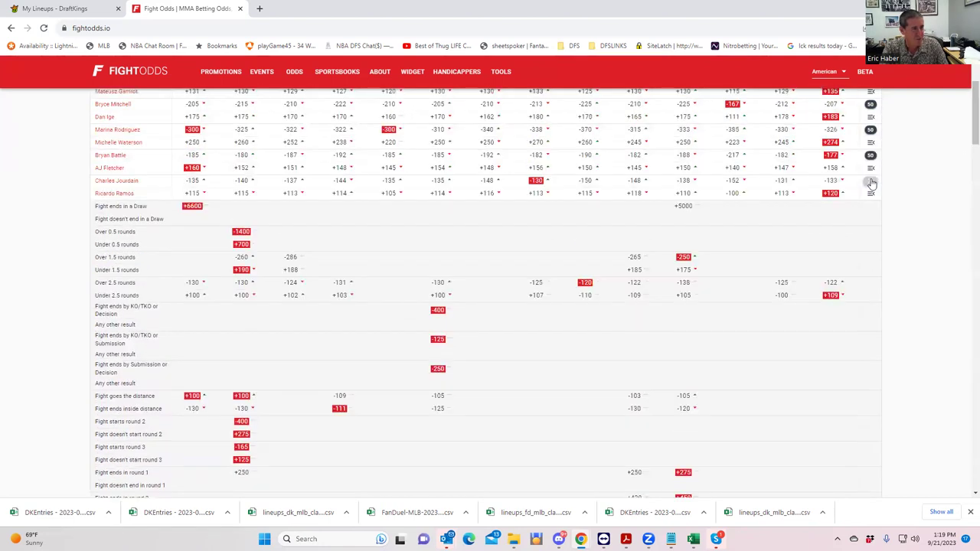
{"action": "left_click", "coordinate": [871, 181]}
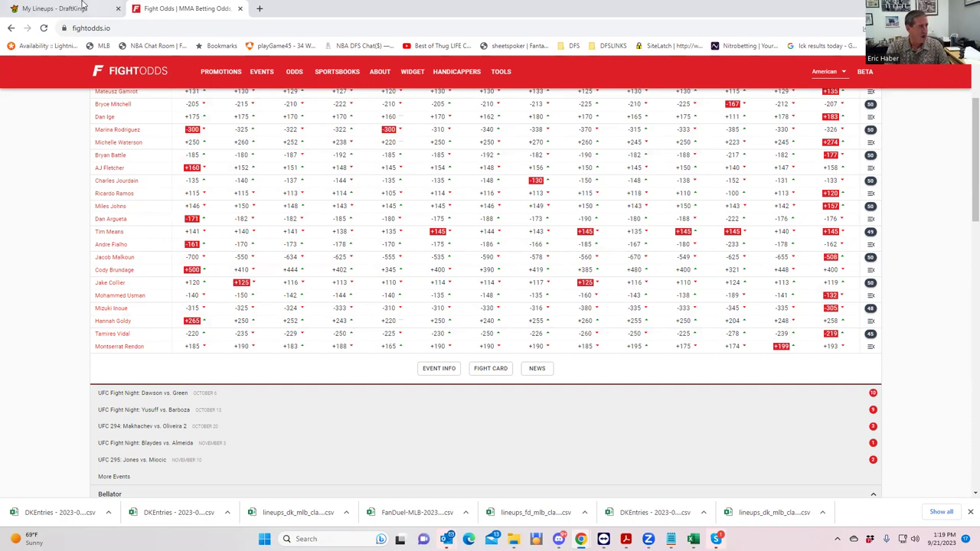
Step: Return to the DraftKings lineup and add both R. Ramos and C. Jourdain
{"action": "left_click", "coordinate": [71, 9]}
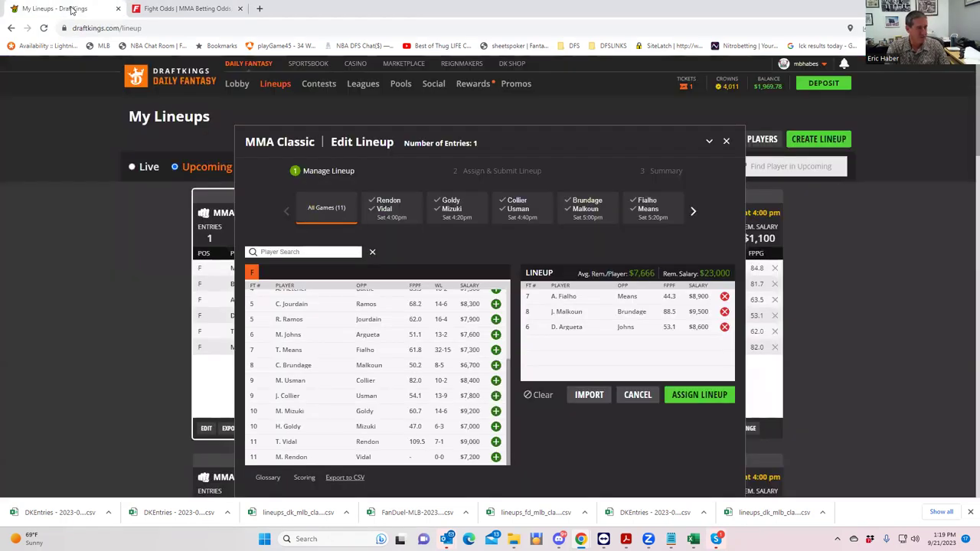
{"action": "left_click", "coordinate": [495, 319]}
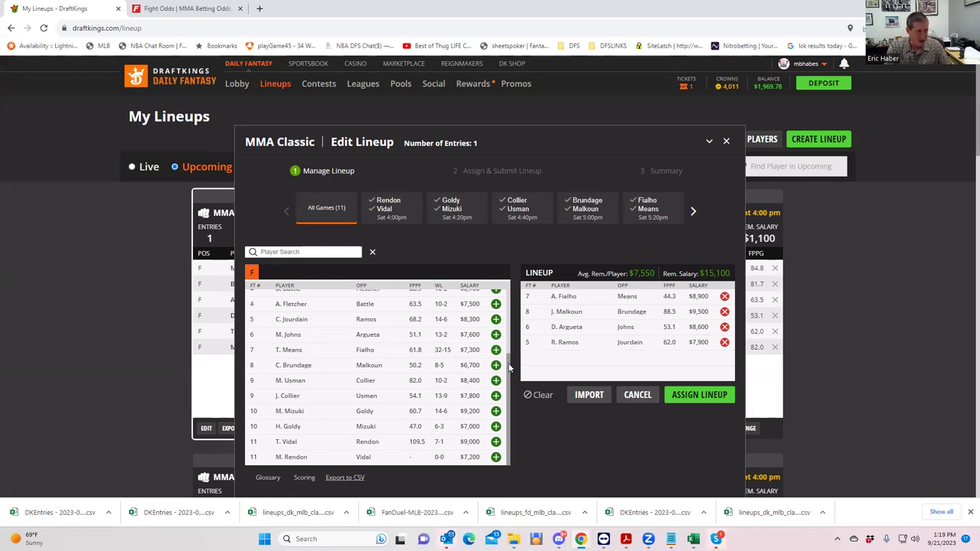
{"action": "left_click_drag", "start_coordinate": [509, 368], "coordinate": [507, 362]}
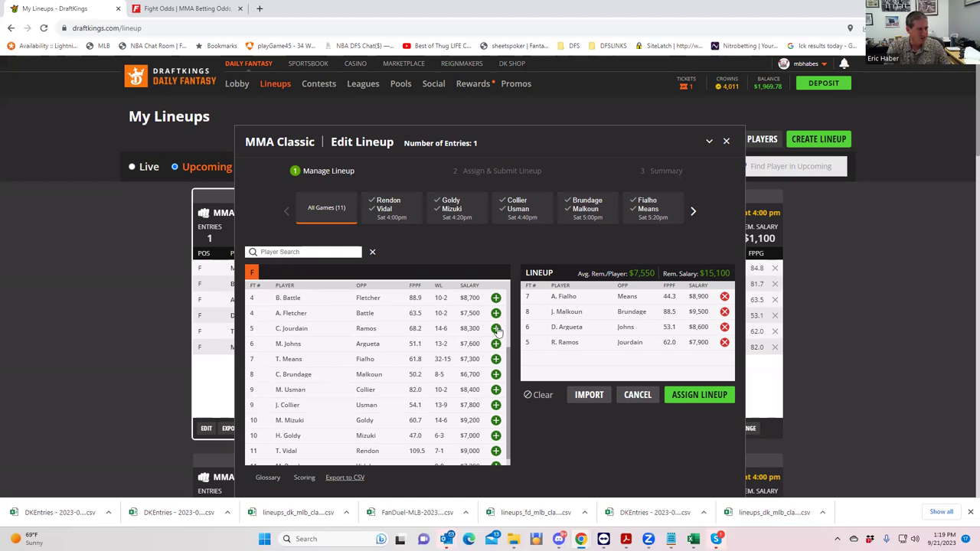
{"action": "left_click", "coordinate": [496, 329]}
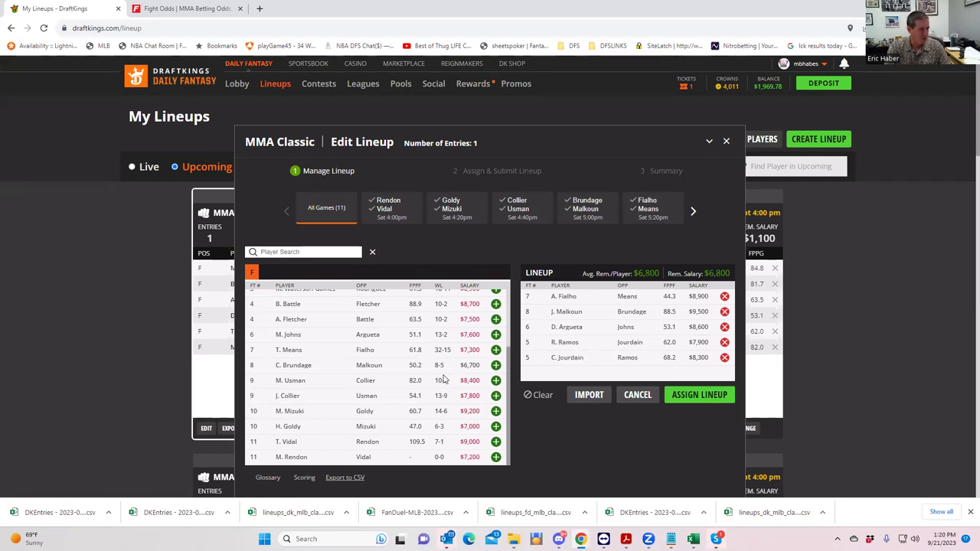
Step: Remove Jourdain, Ramos, Argueta, Malkoun and Fialho from the lineup so that it is empty
{"action": "scroll", "coordinate": [377, 381], "scroll_direction": "up", "scroll_amount": 1}
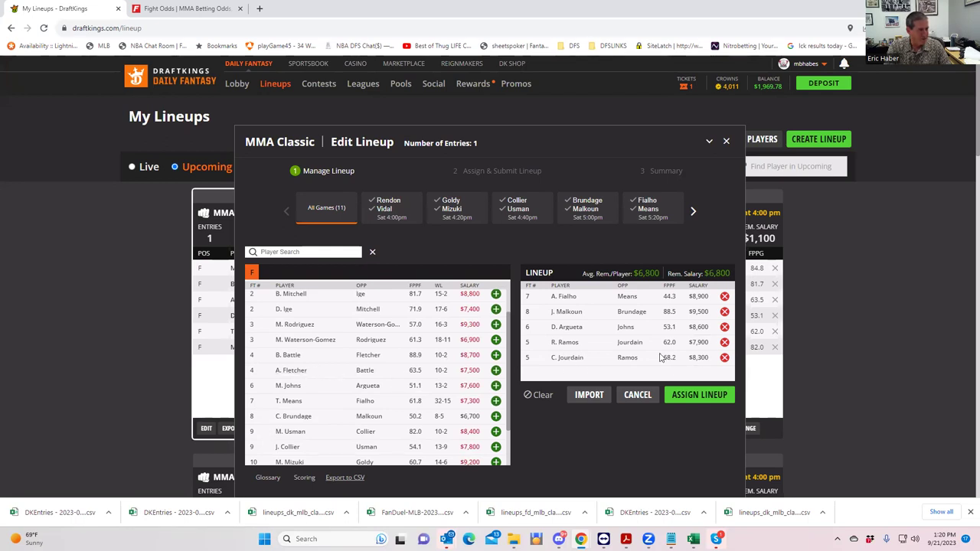
{"action": "left_click", "coordinate": [724, 358]}
{"action": "left_click", "coordinate": [724, 343]}
{"action": "left_click", "coordinate": [725, 327]}
{"action": "left_click", "coordinate": [724, 312]}
{"action": "left_click", "coordinate": [724, 298]}
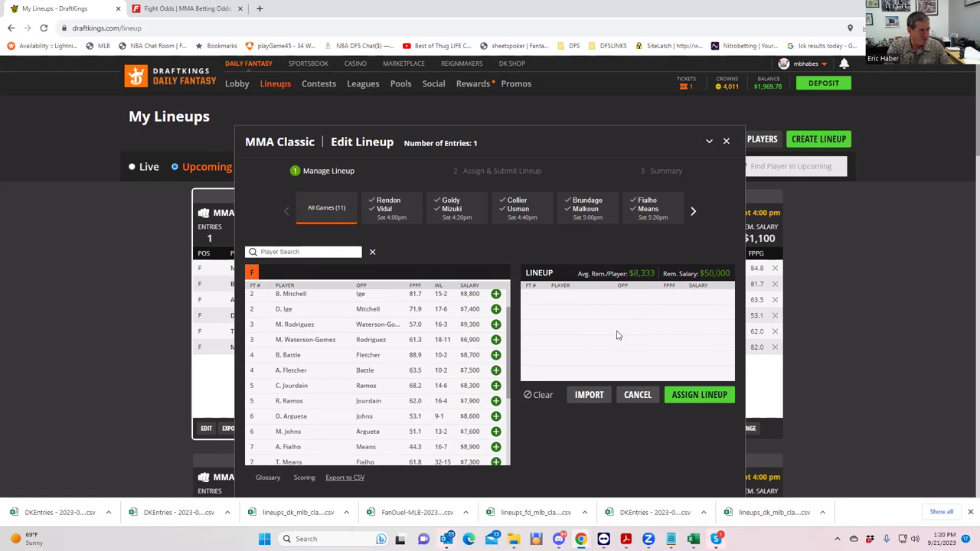
Step: Review A. Fletcher's fight log and career stats, and add him to the lineup
{"action": "left_click", "coordinate": [293, 372]}
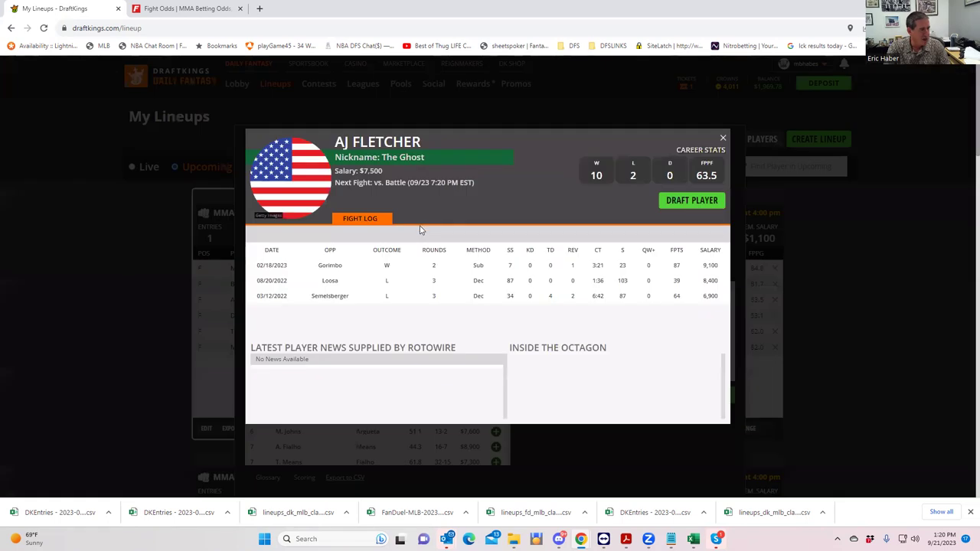
{"action": "scroll", "coordinate": [545, 275], "scroll_direction": "down", "scroll_amount": 1}
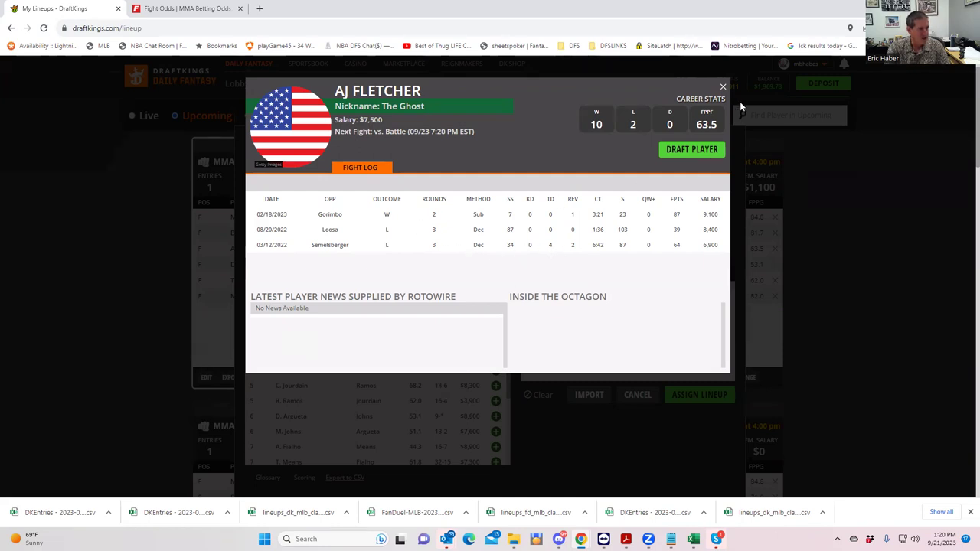
{"action": "left_click", "coordinate": [722, 88]}
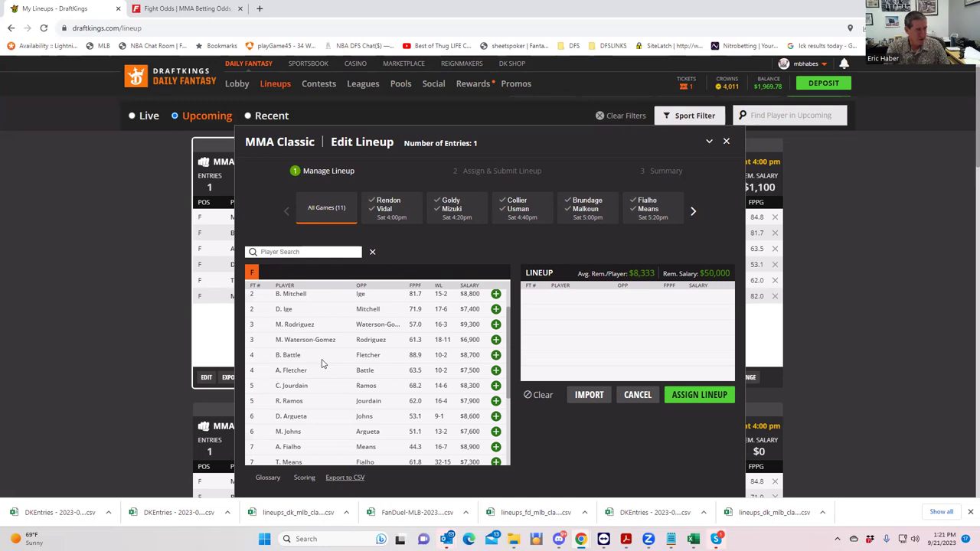
{"action": "left_click", "coordinate": [496, 371]}
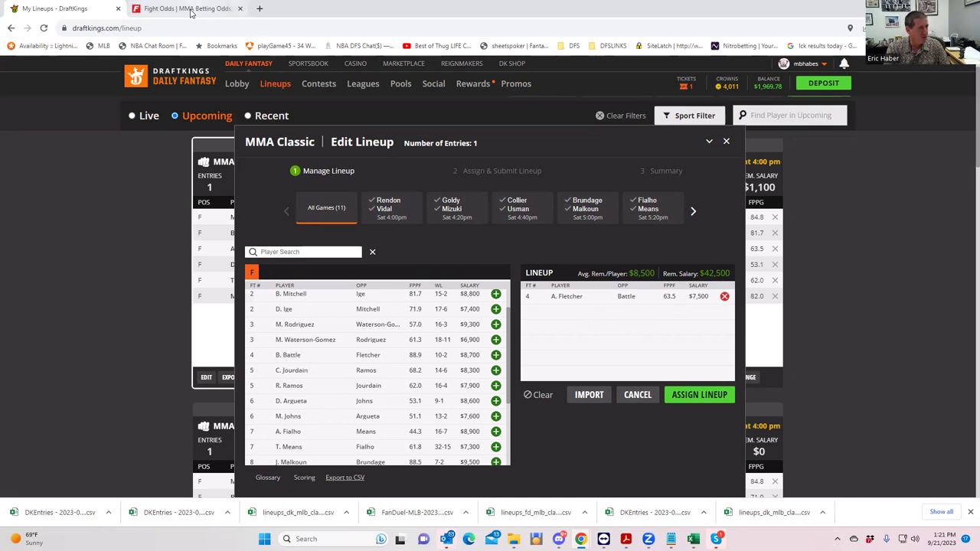
Step: Switch to FightOdds and examine the round-total, distance and inside-distance win odds for the Bryan Battle vs. AJ Fletcher fight
{"action": "left_click", "coordinate": [190, 12]}
{"action": "scroll", "coordinate": [363, 242], "scroll_direction": "up", "scroll_amount": 1}
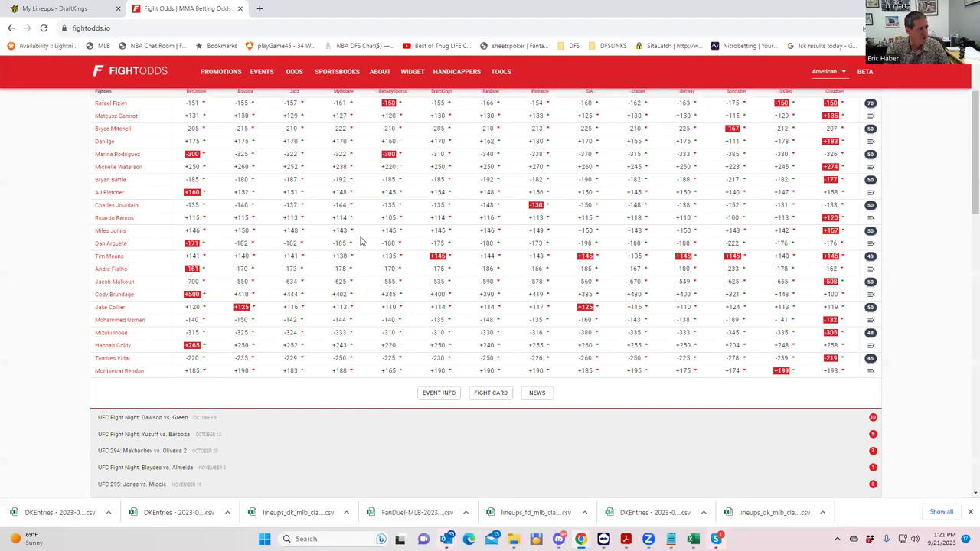
{"action": "scroll", "coordinate": [362, 242], "scroll_direction": "up", "scroll_amount": 1}
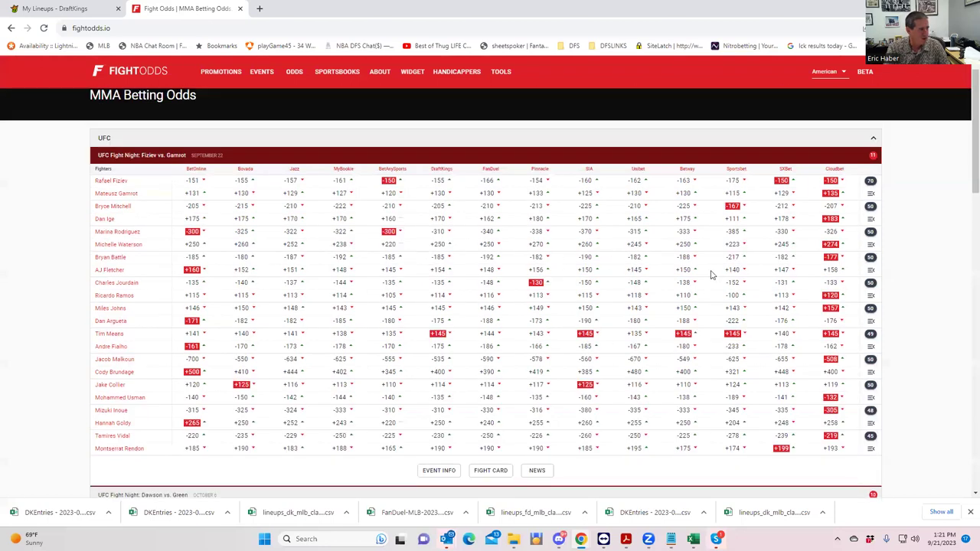
{"action": "left_click", "coordinate": [869, 258]}
{"action": "scroll", "coordinate": [468, 347], "scroll_direction": "down", "scroll_amount": 1}
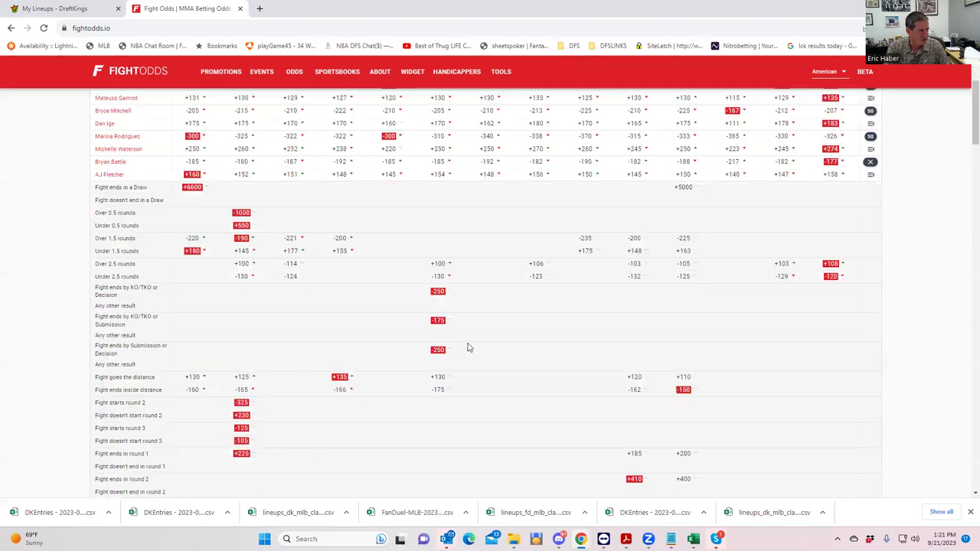
{"action": "scroll", "coordinate": [468, 347], "scroll_direction": "down", "scroll_amount": 1}
{"action": "scroll", "coordinate": [347, 351], "scroll_direction": "down", "scroll_amount": 2}
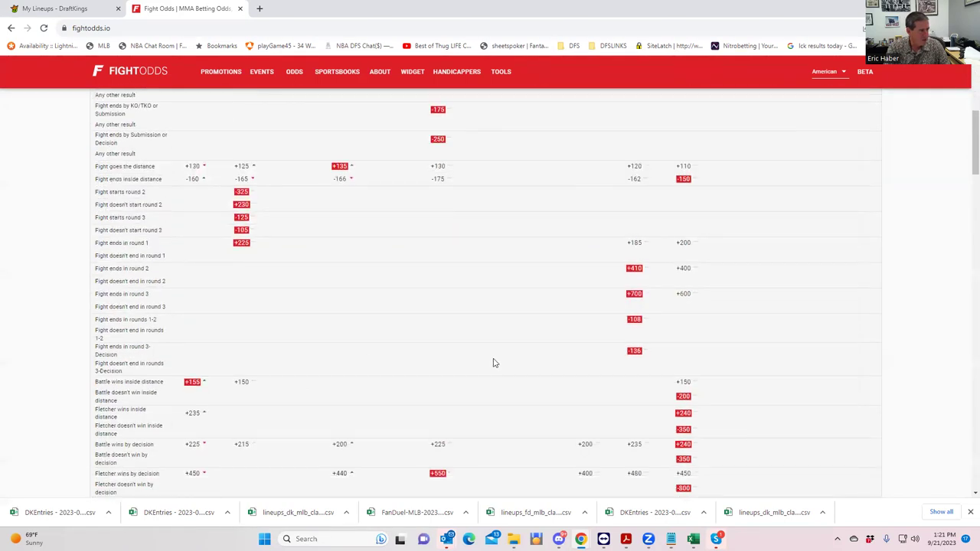
{"action": "scroll", "coordinate": [628, 398], "scroll_direction": "down", "scroll_amount": 1}
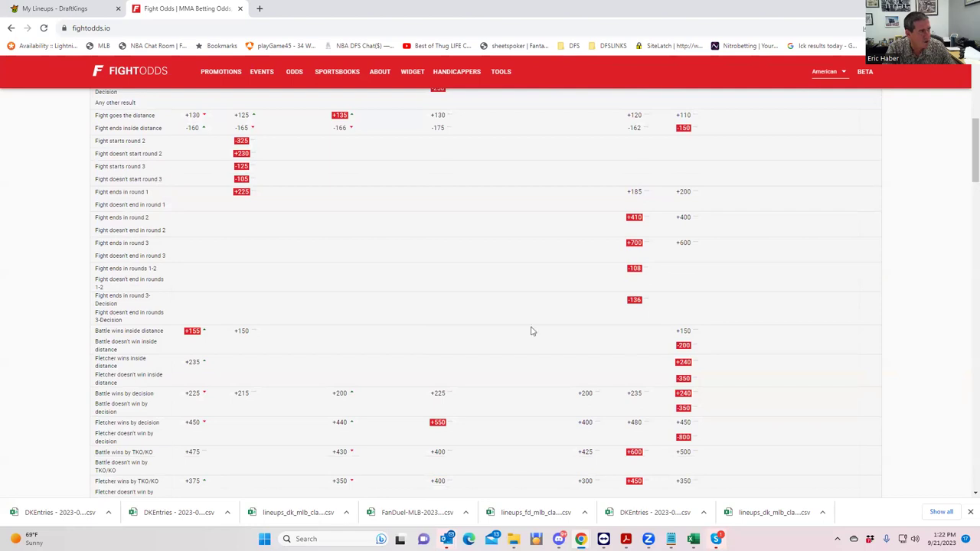
Step: Return to the DraftKings lineup, swap A. Fletcher for B. Battle, and remove Battle so that the lineup is empty
{"action": "left_click", "coordinate": [85, 12]}
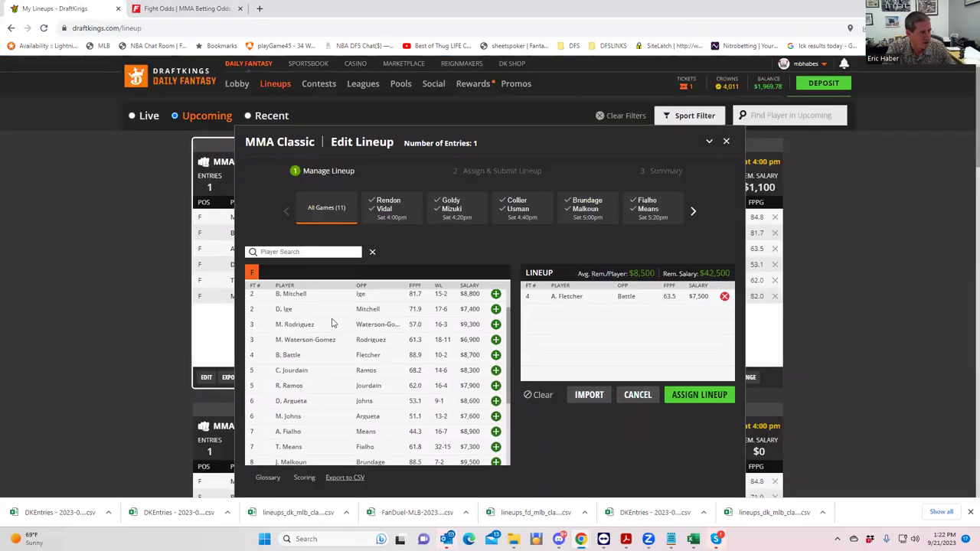
{"action": "left_click", "coordinate": [725, 297]}
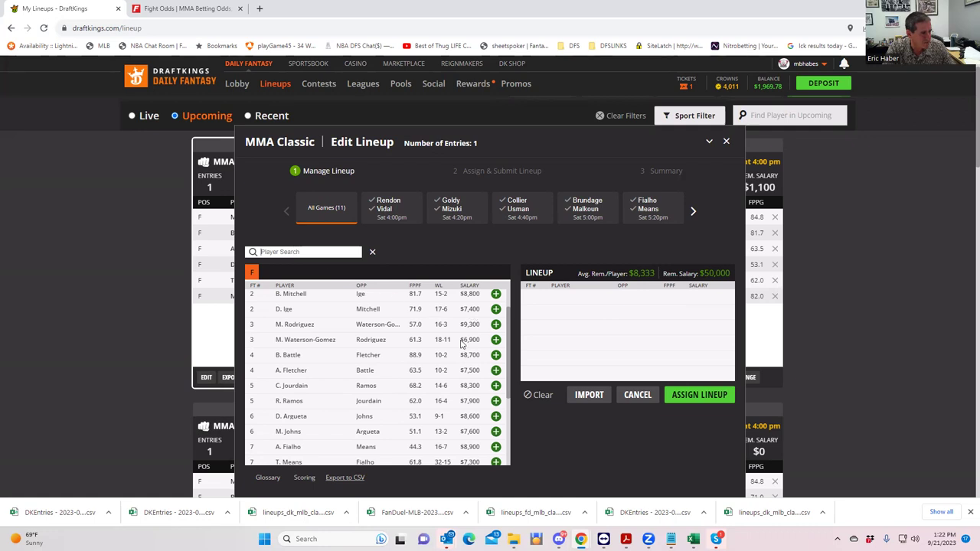
{"action": "left_click", "coordinate": [495, 355]}
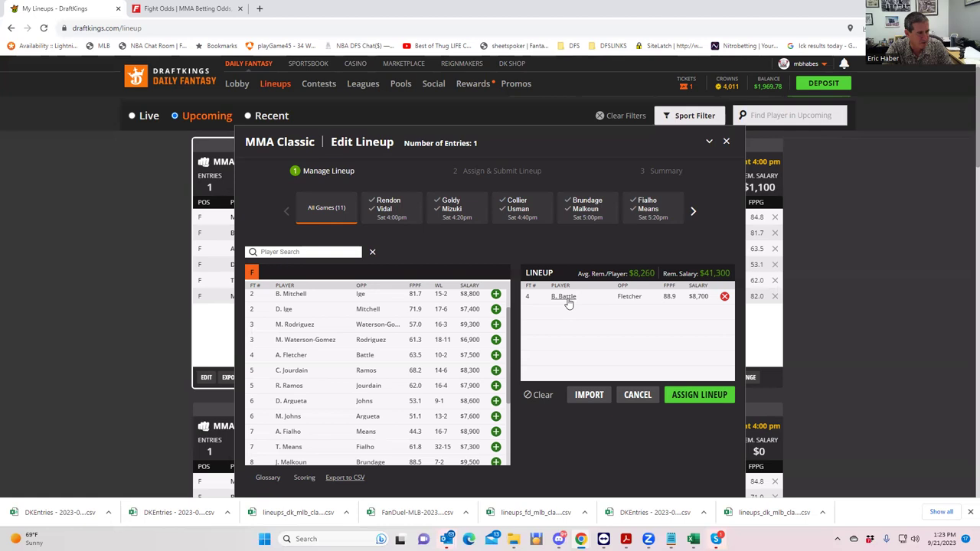
{"action": "left_click", "coordinate": [725, 297]}
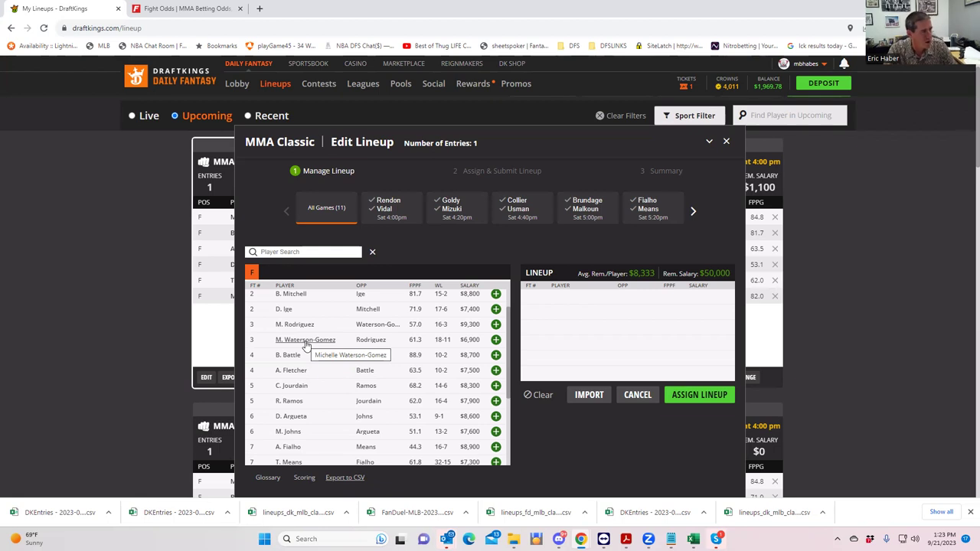
Step: Switch to FightOdds, collapse the Bryan Battle vs. AJ Fletcher props, and check the Marina Rodriguez vs. Michelle Waterson moneylines
{"action": "left_click", "coordinate": [151, 14]}
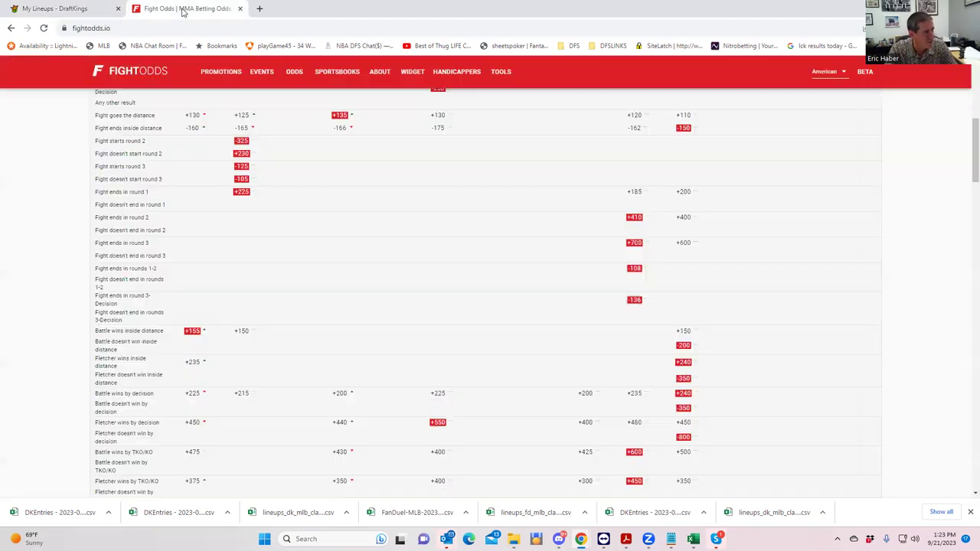
{"action": "scroll", "coordinate": [403, 190], "scroll_direction": "up", "scroll_amount": 3}
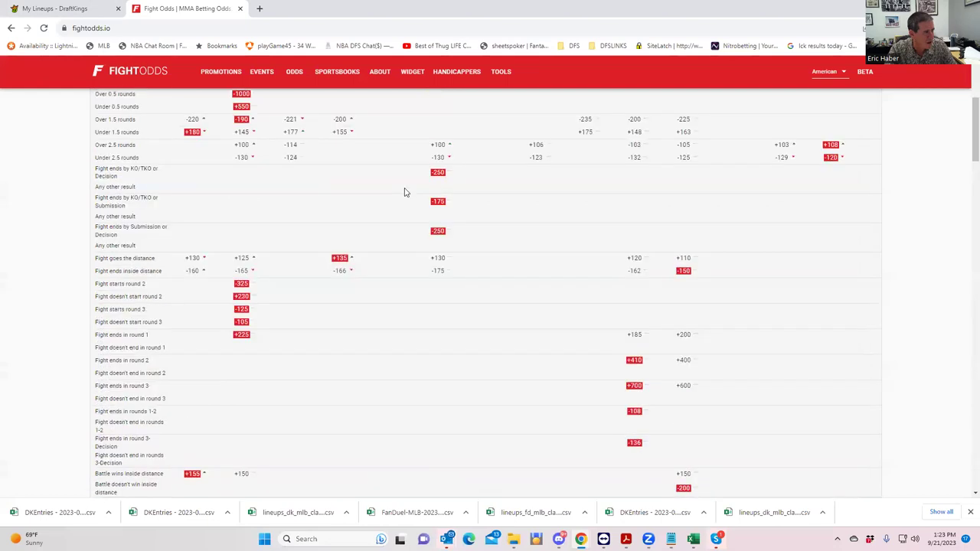
{"action": "scroll", "coordinate": [441, 191], "scroll_direction": "up", "scroll_amount": 1}
{"action": "left_click", "coordinate": [870, 208]}
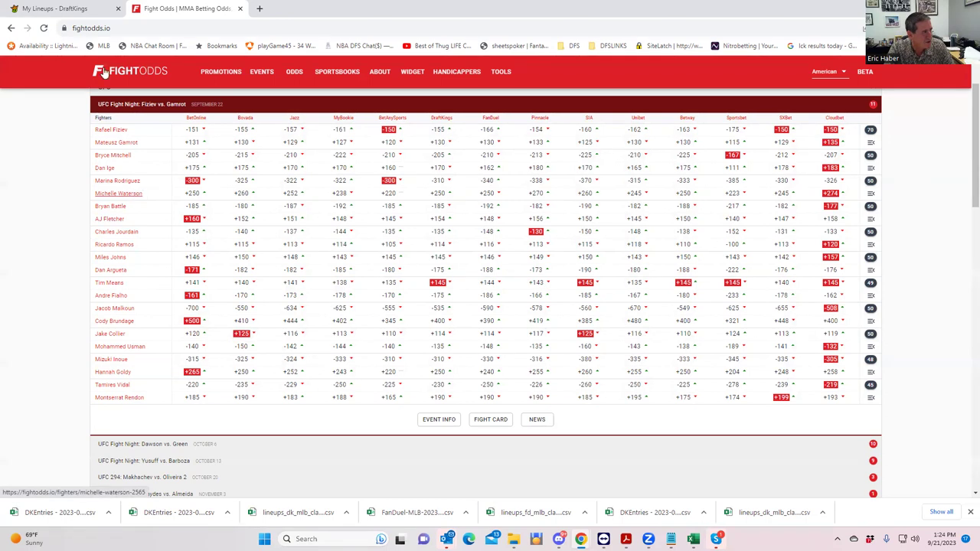
Step: Return to DraftKings and review the fight logs and career stats of M. Rodriguez and M. Waterson-Gomez
{"action": "left_click", "coordinate": [58, 8]}
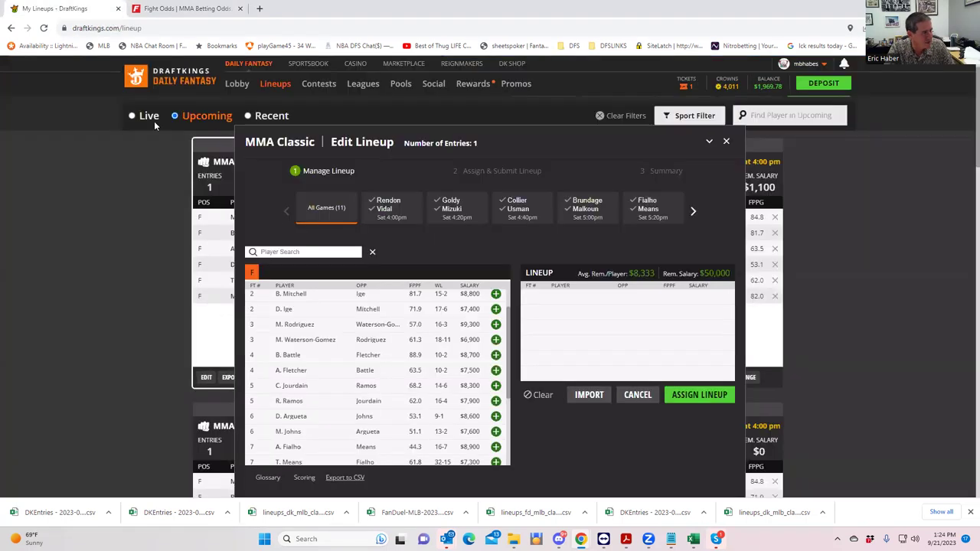
{"action": "left_click", "coordinate": [296, 326]}
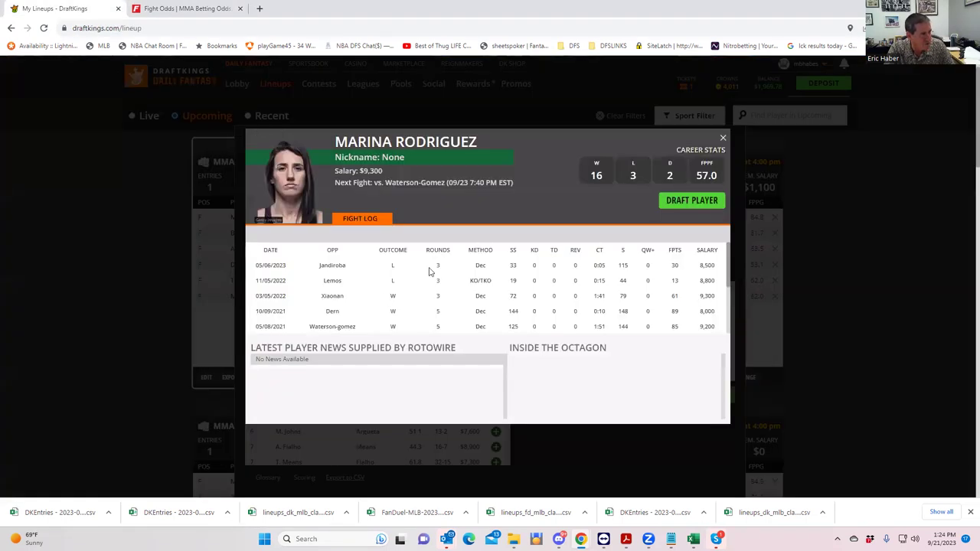
{"action": "left_click", "coordinate": [722, 139]}
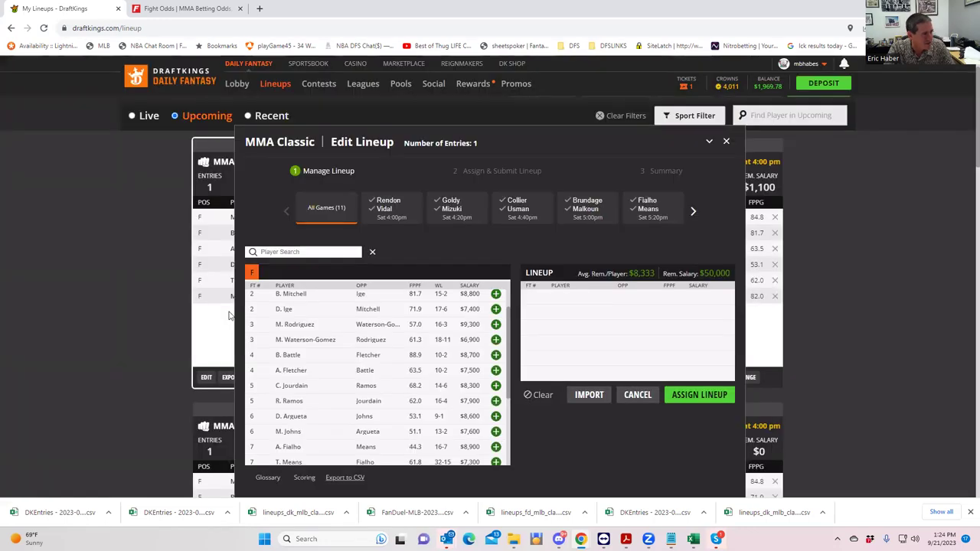
{"action": "left_click", "coordinate": [301, 343]}
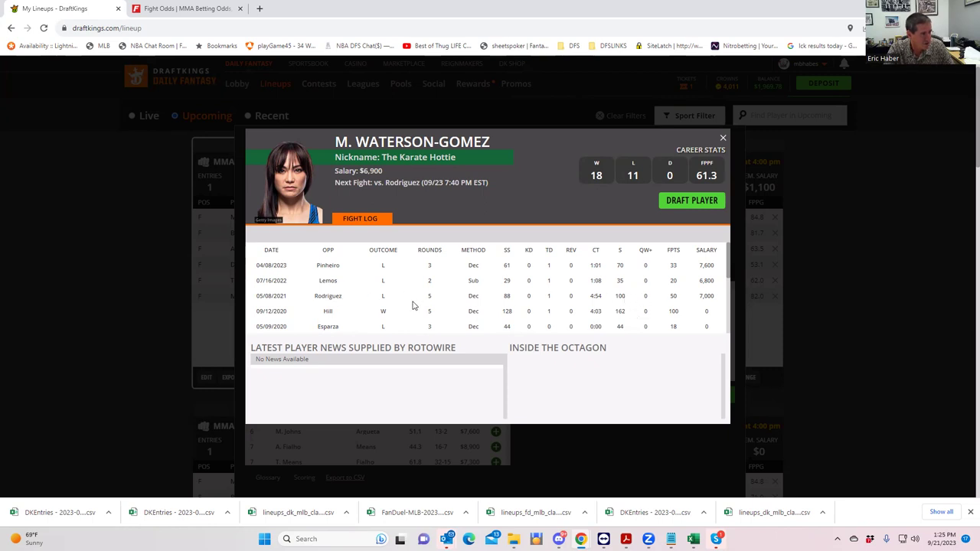
{"action": "left_click", "coordinate": [722, 141]}
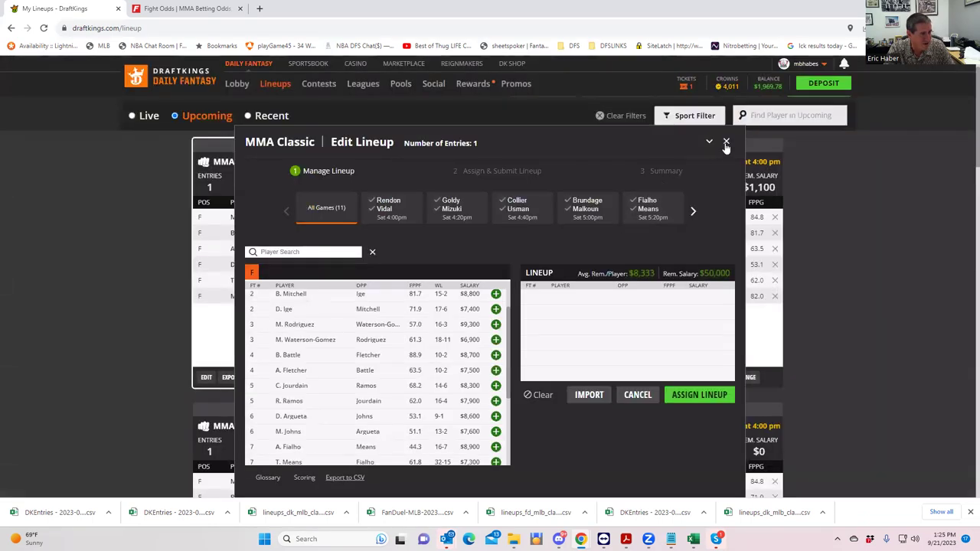
Step: Switch to FightOdds, examine the distance and inside-distance win odds for Marina Rodriguez vs. Michelle Waterson, and collapse those props
{"action": "left_click", "coordinate": [184, 9]}
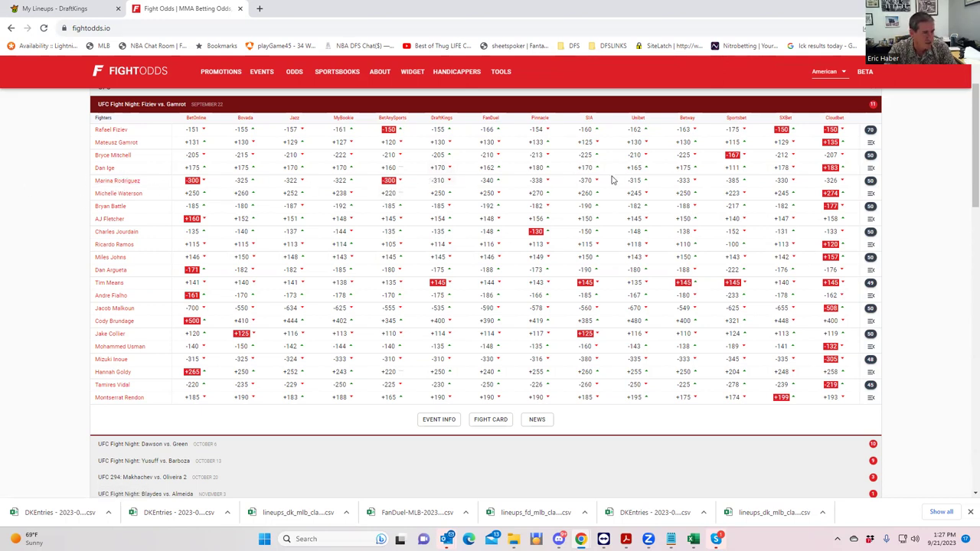
{"action": "left_click", "coordinate": [870, 180]}
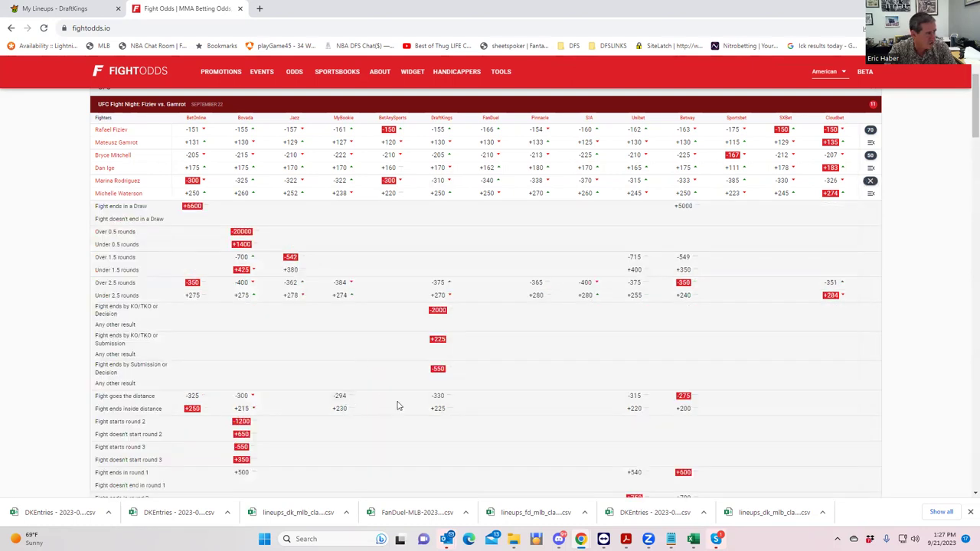
{"action": "scroll", "coordinate": [401, 407], "scroll_direction": "down", "scroll_amount": 4}
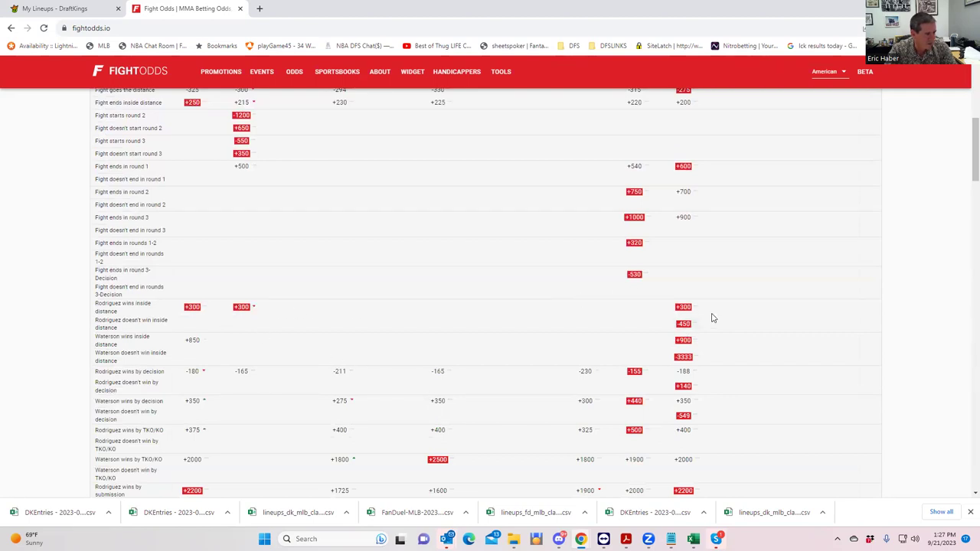
{"action": "scroll", "coordinate": [702, 313], "scroll_direction": "up", "scroll_amount": 5}
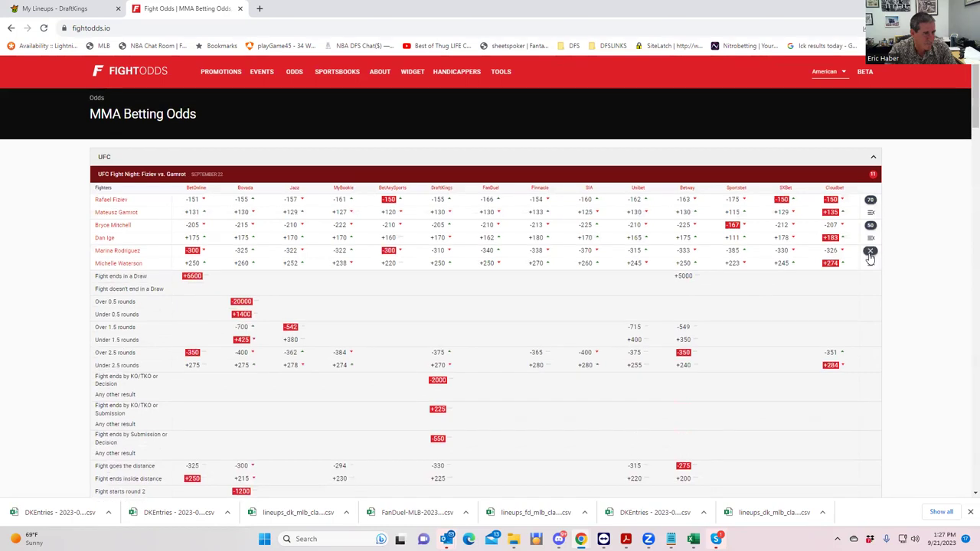
{"action": "left_click", "coordinate": [871, 251]}
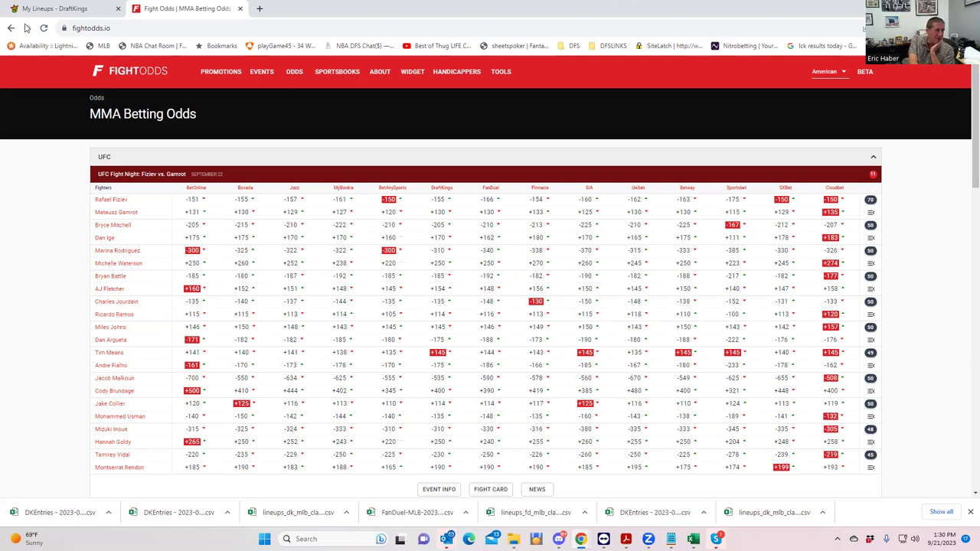
Step: Return to DraftKings and review M. Gamrot's fight log and career stats
{"action": "left_click", "coordinate": [42, 9]}
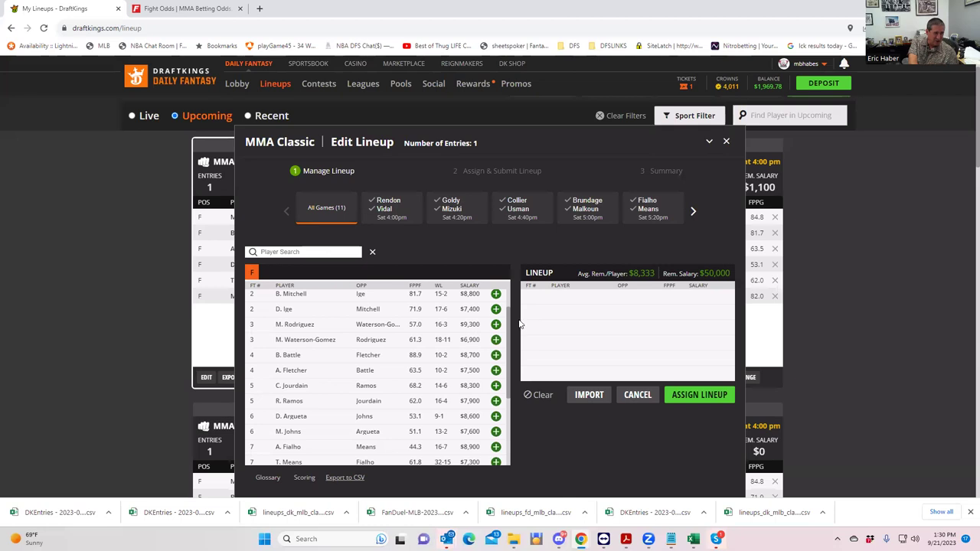
{"action": "scroll", "coordinate": [506, 323], "scroll_direction": "up", "scroll_amount": 1}
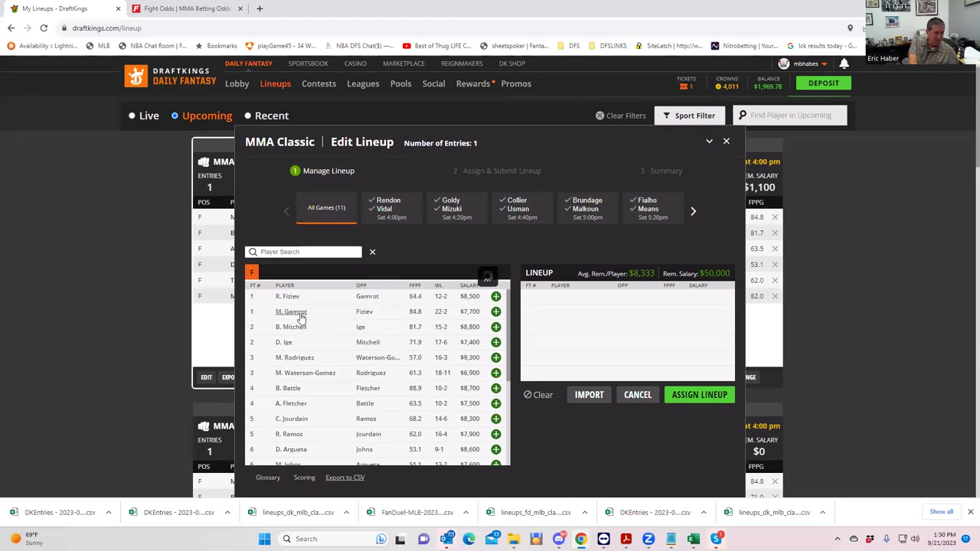
{"action": "left_click", "coordinate": [301, 312]}
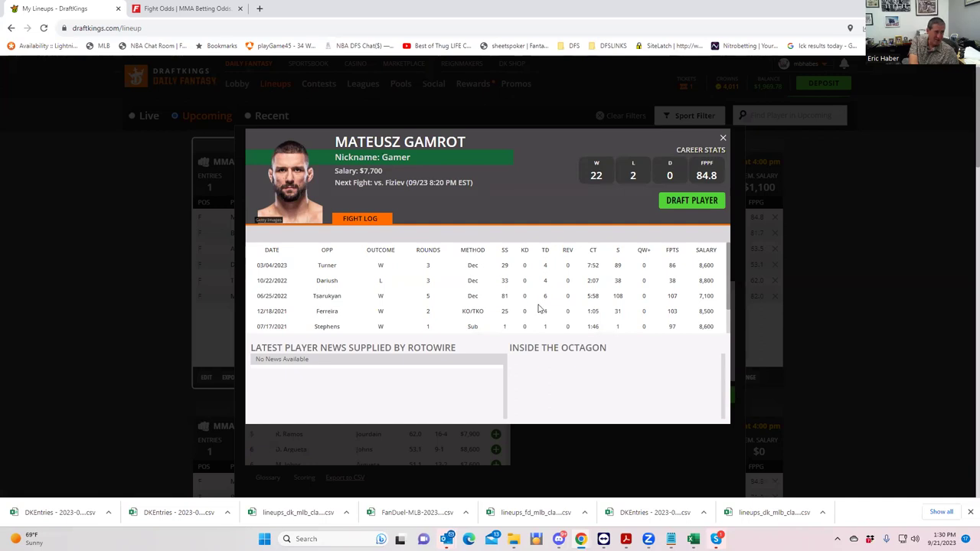
{"action": "left_click", "coordinate": [723, 138]}
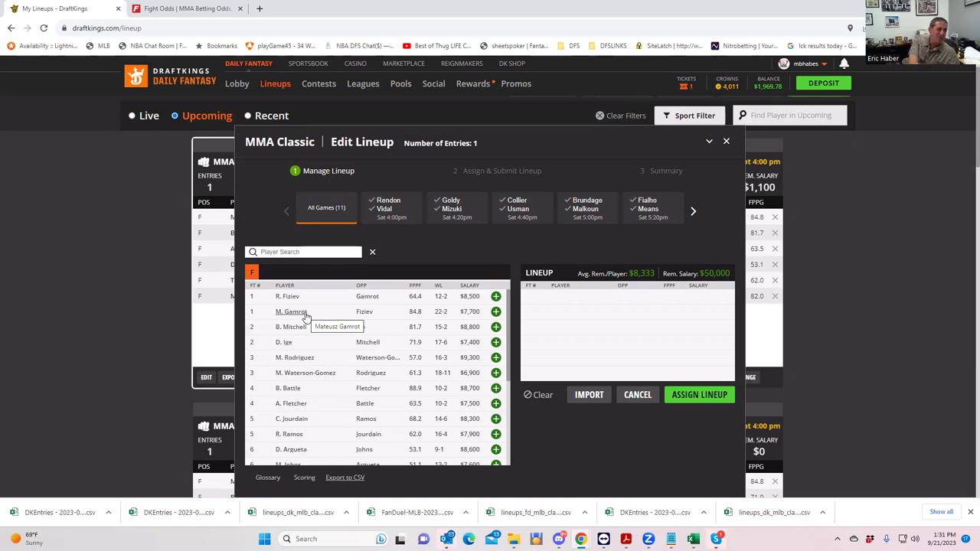
Step: Switch to FightOdds, examine the round-total, distance and win-method odds for Rafael Fiziev vs. Mateusz Gamrot, and look over the full card's moneylines
{"action": "left_click", "coordinate": [157, 10]}
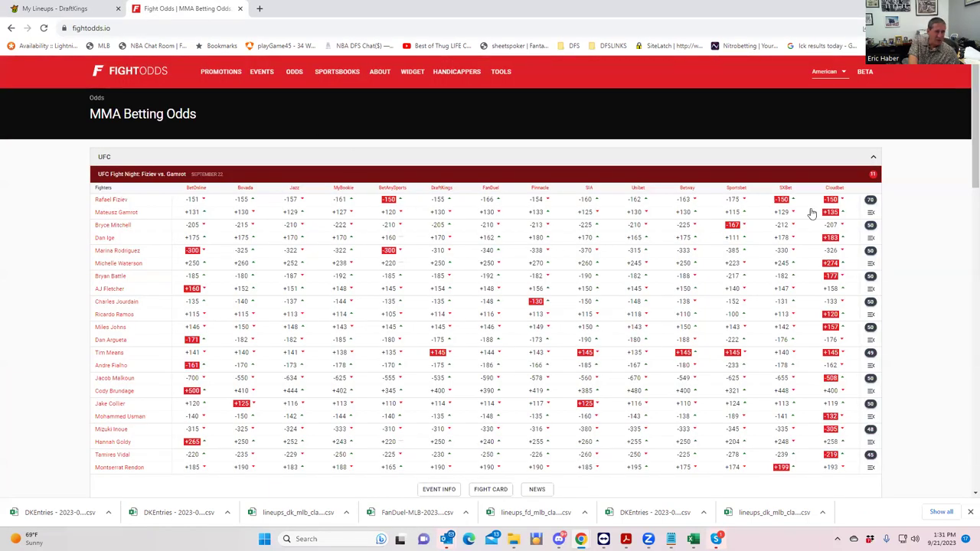
{"action": "left_click", "coordinate": [870, 199]}
{"action": "scroll", "coordinate": [172, 376], "scroll_direction": "down", "scroll_amount": 1}
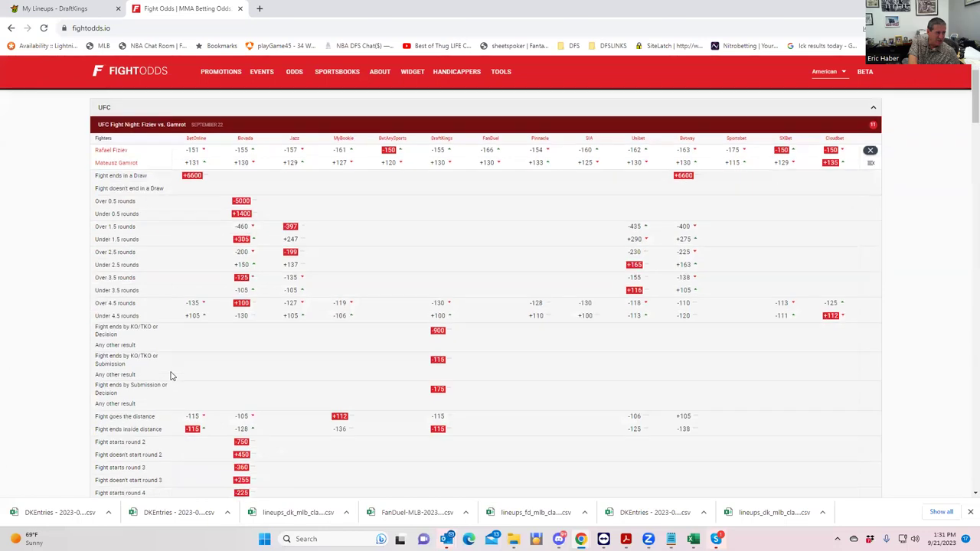
{"action": "scroll", "coordinate": [172, 376], "scroll_direction": "down", "scroll_amount": 1}
{"action": "scroll", "coordinate": [245, 385], "scroll_direction": "down", "scroll_amount": 3}
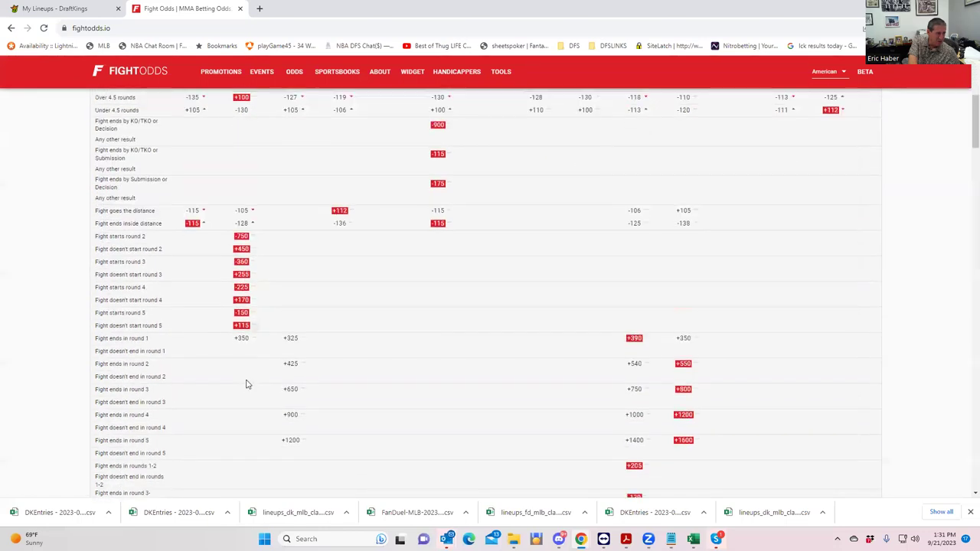
{"action": "scroll", "coordinate": [246, 384], "scroll_direction": "down", "scroll_amount": 3}
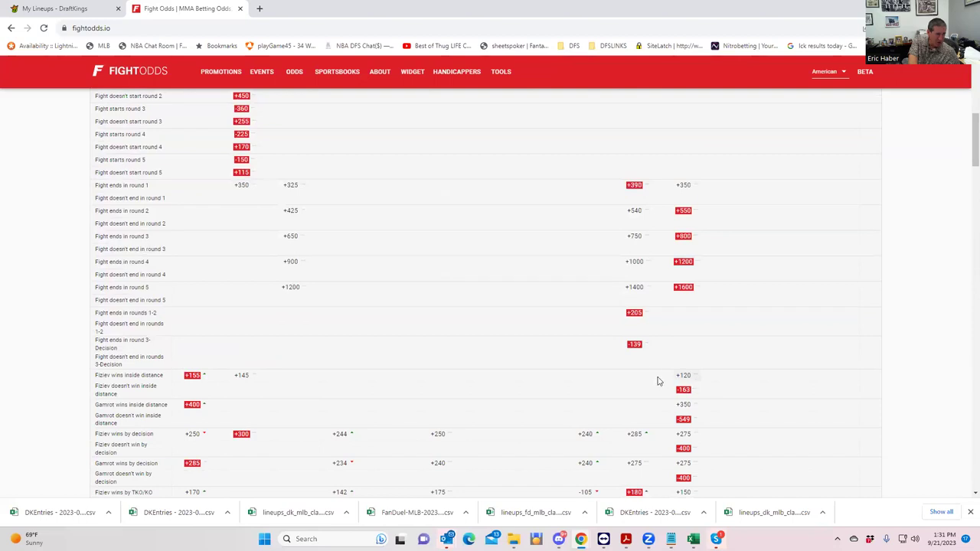
{"action": "scroll", "coordinate": [794, 345], "scroll_direction": "up", "scroll_amount": 8}
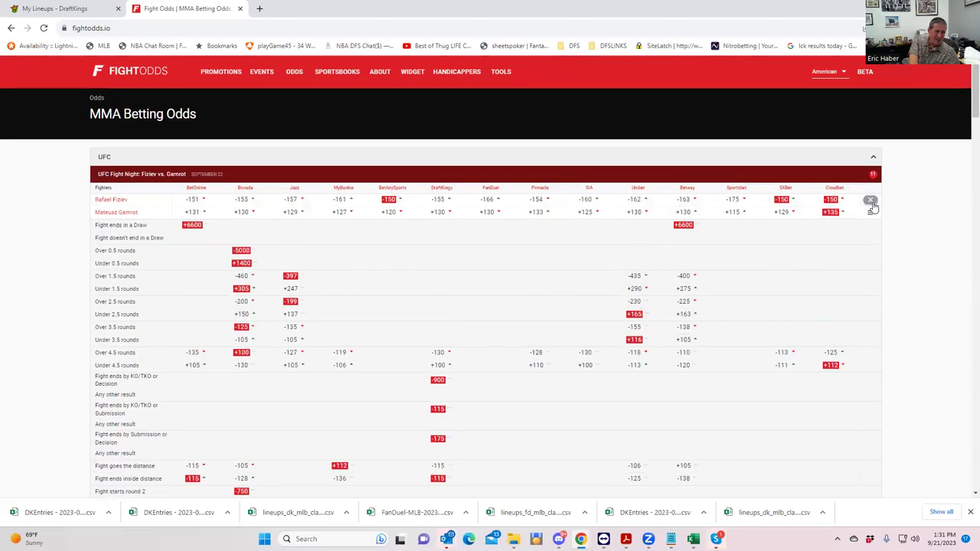
{"action": "left_click", "coordinate": [871, 201]}
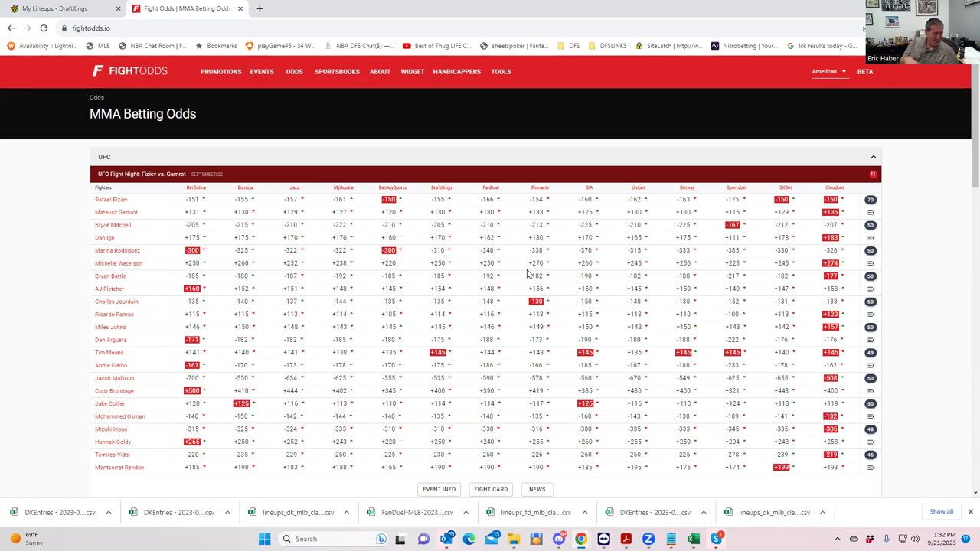
{"action": "scroll", "coordinate": [300, 434], "scroll_direction": "down", "scroll_amount": 2}
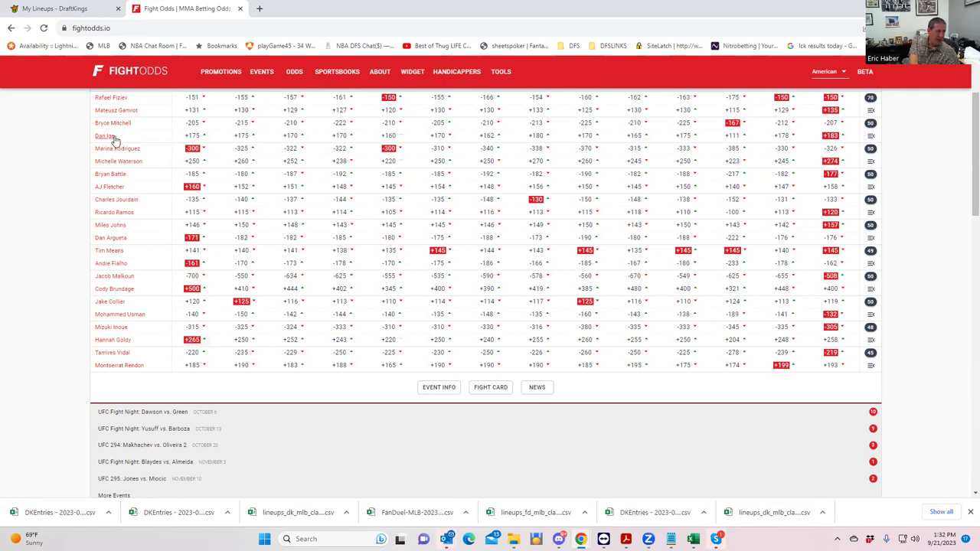
{"action": "scroll", "coordinate": [113, 140], "scroll_direction": "up", "scroll_amount": 1}
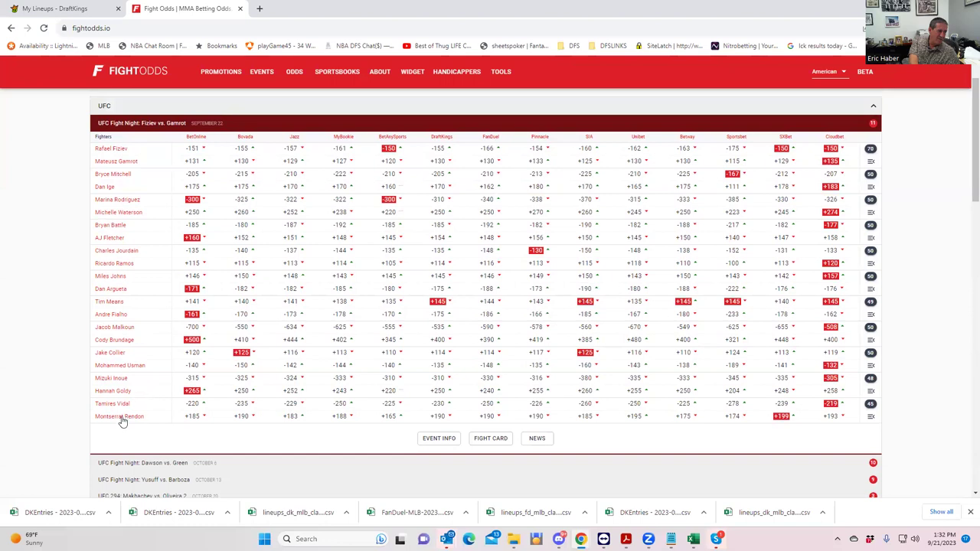